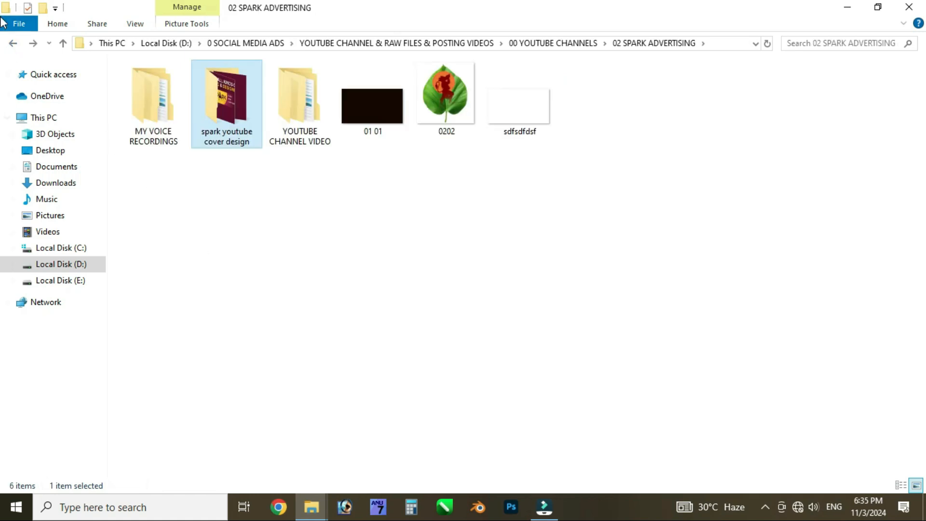
# Browse from POSTING FILES YOUTUBE CHANNEL into 01 READY TO VIDEO EDITING and open 01 BEAUTY PARLOUR BANNERS PSD
pyautogui.click(13, 43)
pyautogui.click(13, 44)
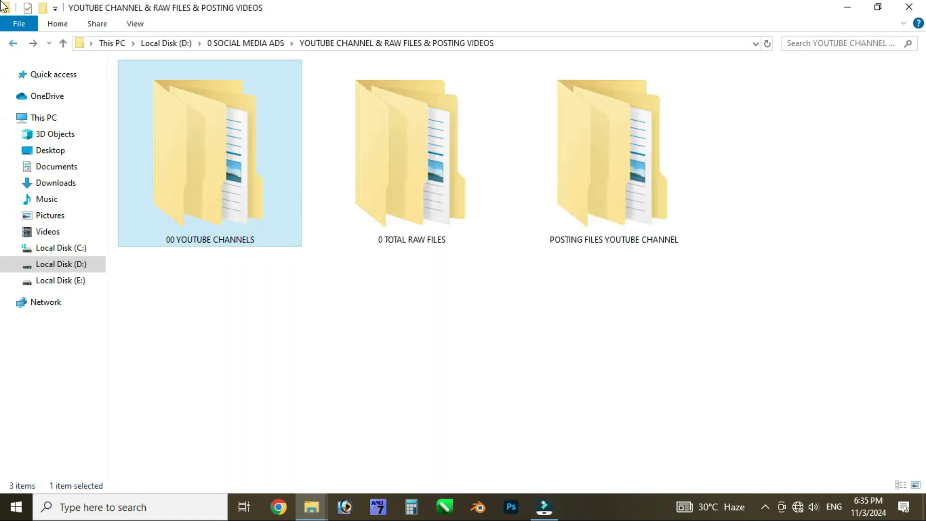
pyautogui.click(499, 313)
pyautogui.doubleClick(569, 167)
pyautogui.doubleClick(432, 141)
pyautogui.moveTo(589, 378); pyautogui.dragTo(409, 77)
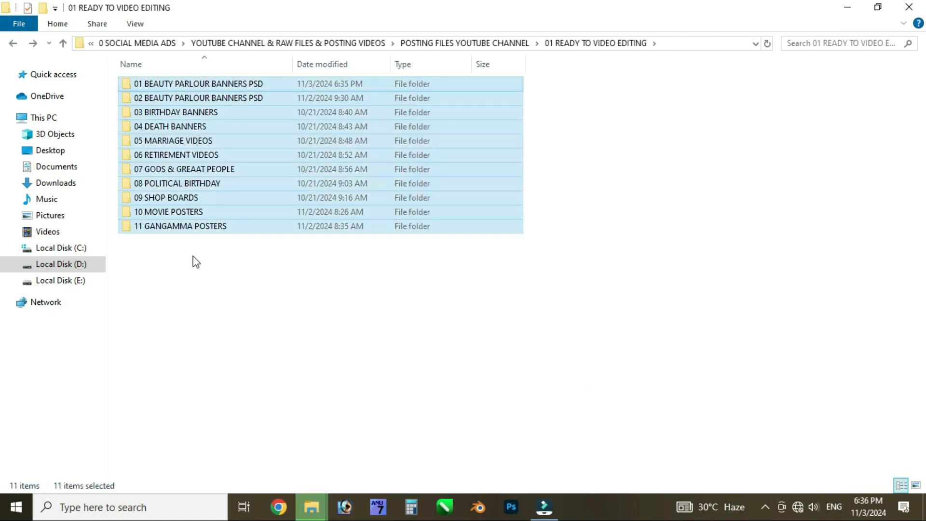
pyautogui.click(331, 347)
pyautogui.doubleClick(200, 86)
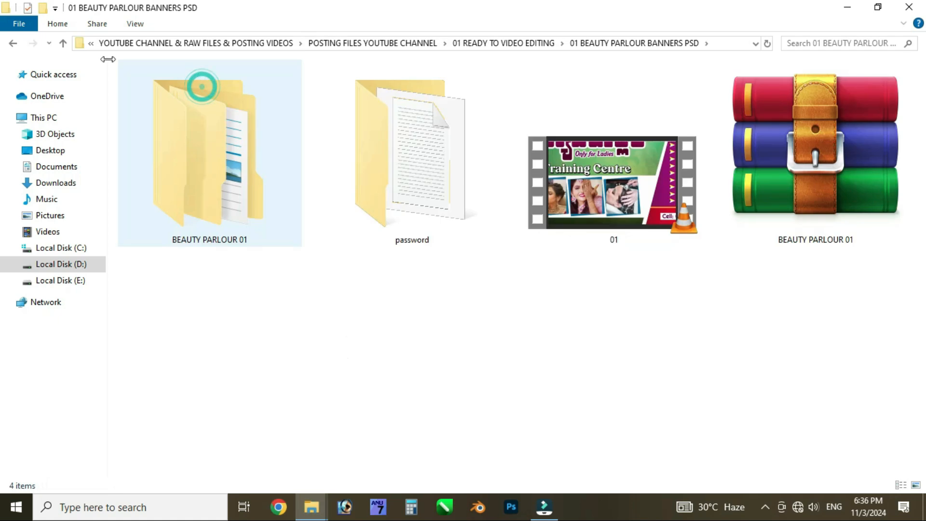
# Go back to POSTING FILES YOUTUBE CHANNEL and look through the design files in 02 CHECK EDITING DESIGNS
pyautogui.click(12, 43)
pyautogui.click(11, 43)
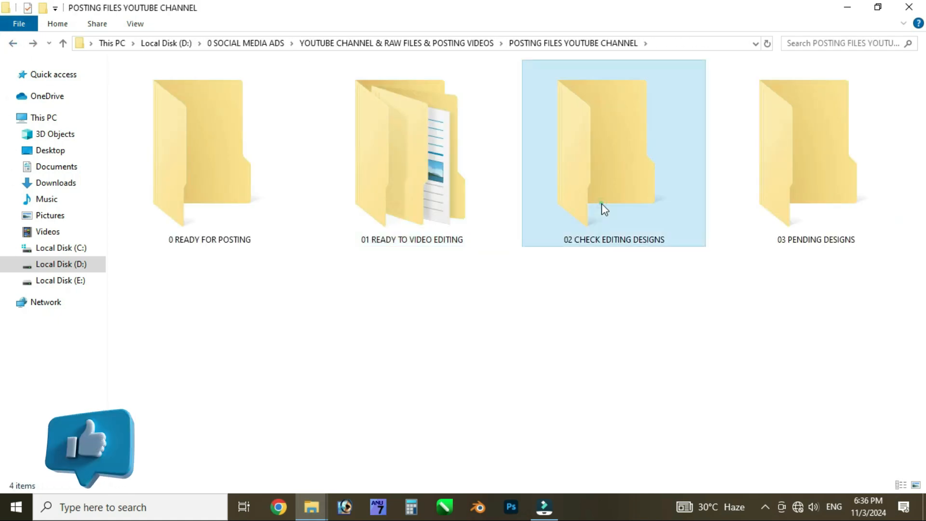
pyautogui.doubleClick(601, 204)
pyautogui.scroll(-5, 549, 247)
pyautogui.scroll(-5, 549, 248)
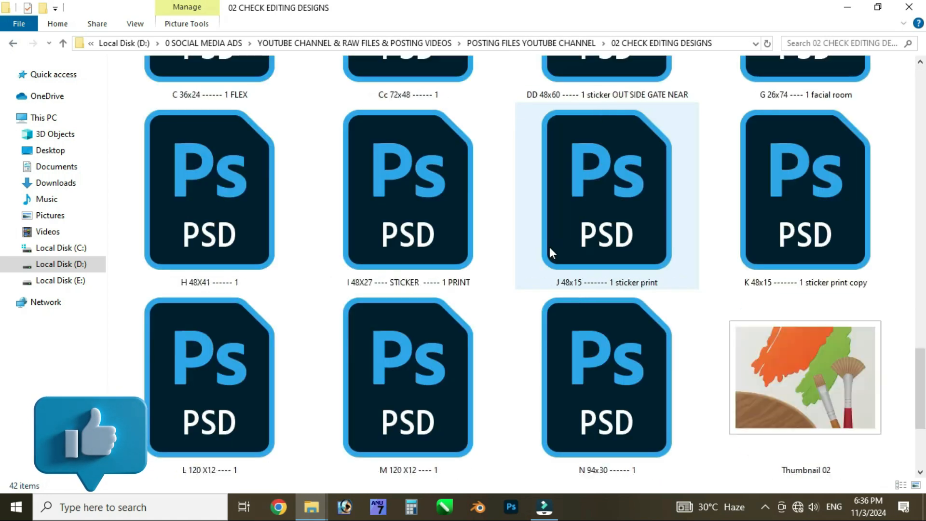
pyautogui.scroll(7, 550, 248)
pyautogui.scroll(3, 552, 253)
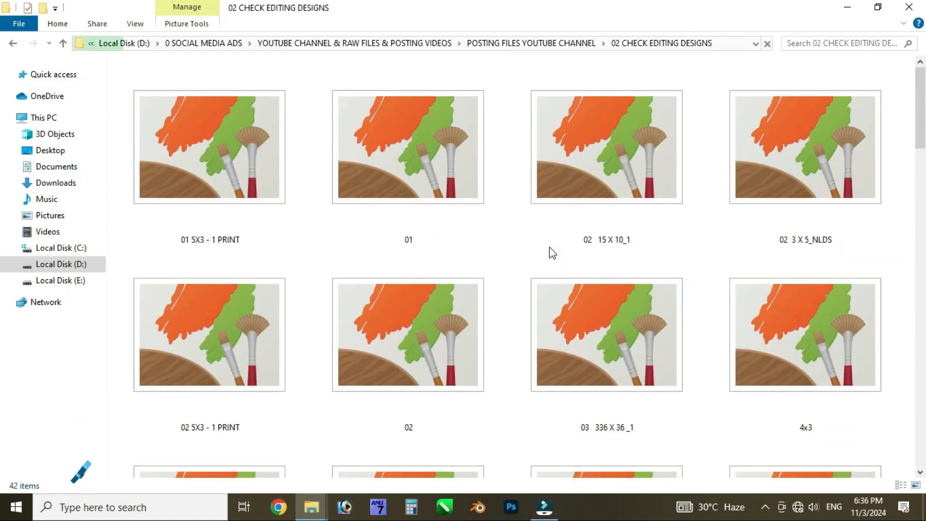
pyautogui.scroll(-5, 231, 227)
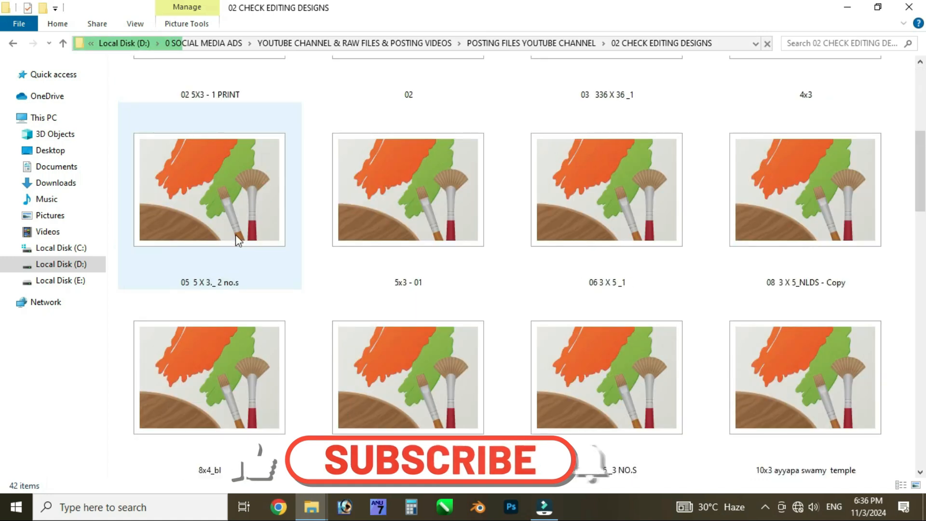
pyautogui.scroll(-8, 255, 240)
pyautogui.click(14, 44)
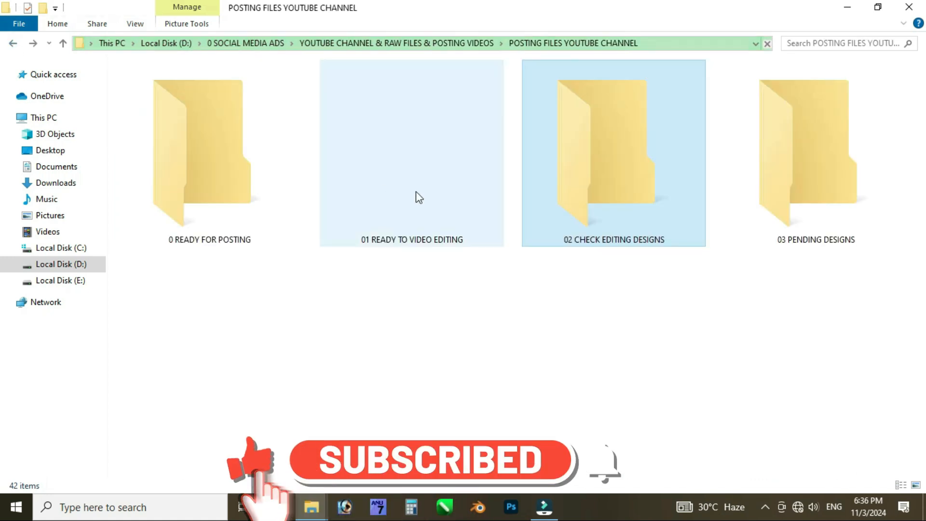
# Refresh the POSTING FILES YOUTUBE CHANNEL folder and view the contents of 03 PENDING DESIGNS
pyautogui.rightClick(373, 303)
pyautogui.click(435, 355)
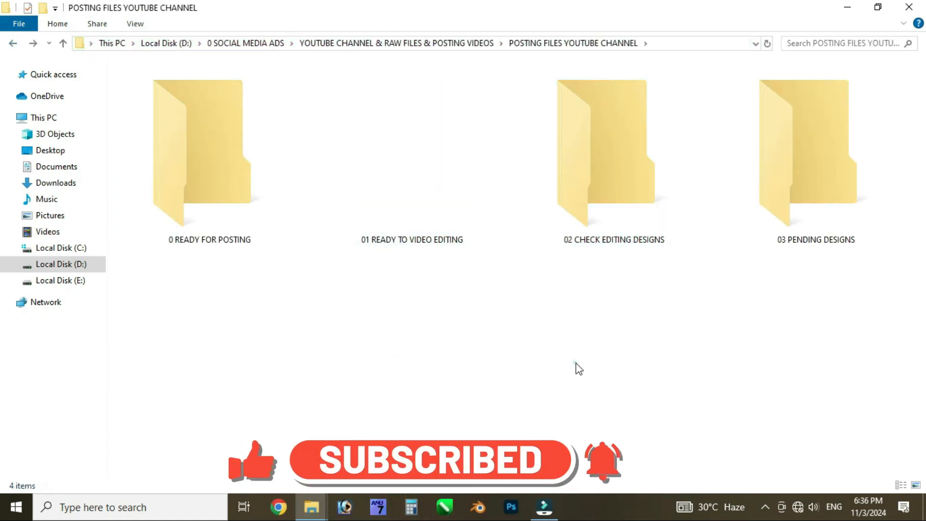
pyautogui.doubleClick(857, 181)
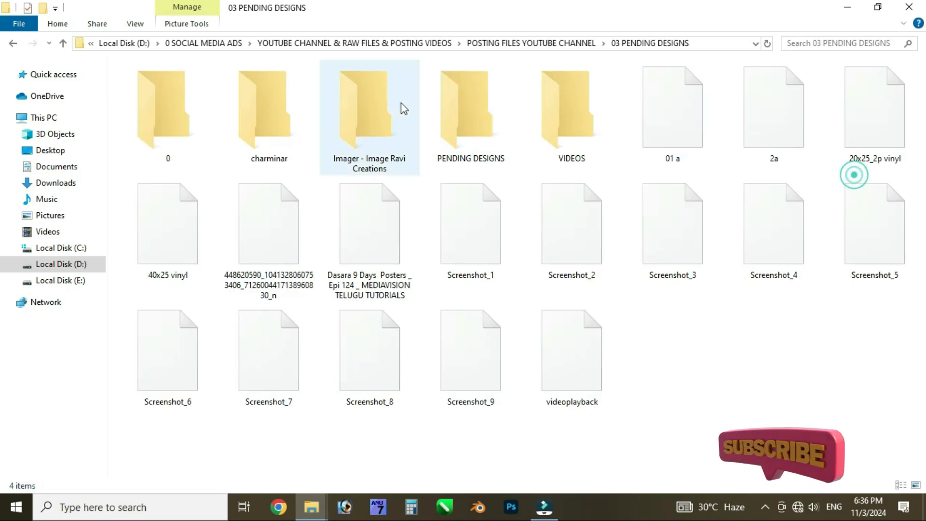
pyautogui.click(13, 44)
pyautogui.click(349, 304)
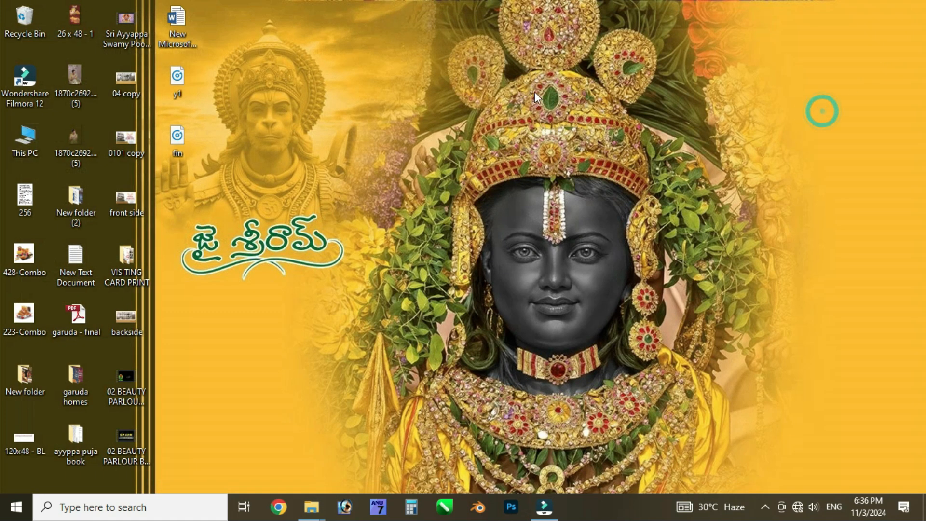
pyautogui.rightClick(534, 91)
pyautogui.click(543, 115)
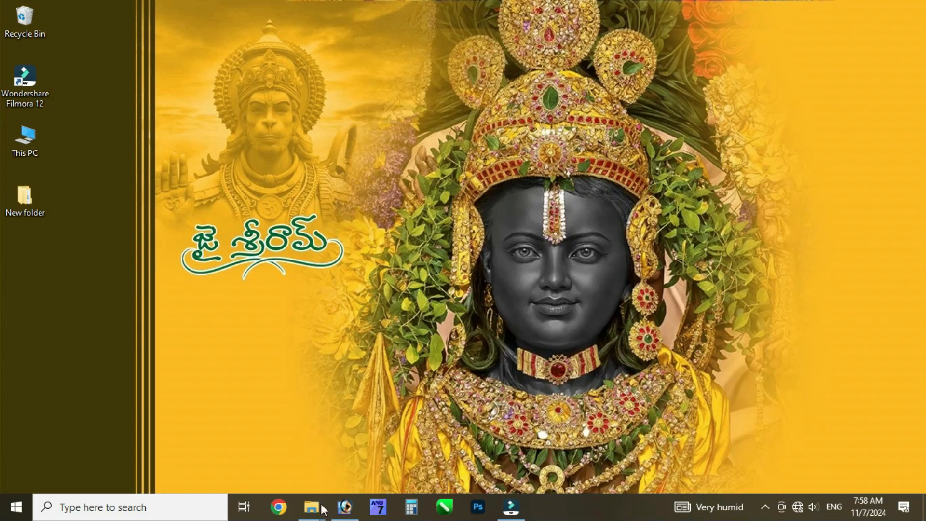
# Switch to Photoshop and open 120x240 - 1.psd, 02.psd and 03.psd together from New folder
pyautogui.click(344, 512)
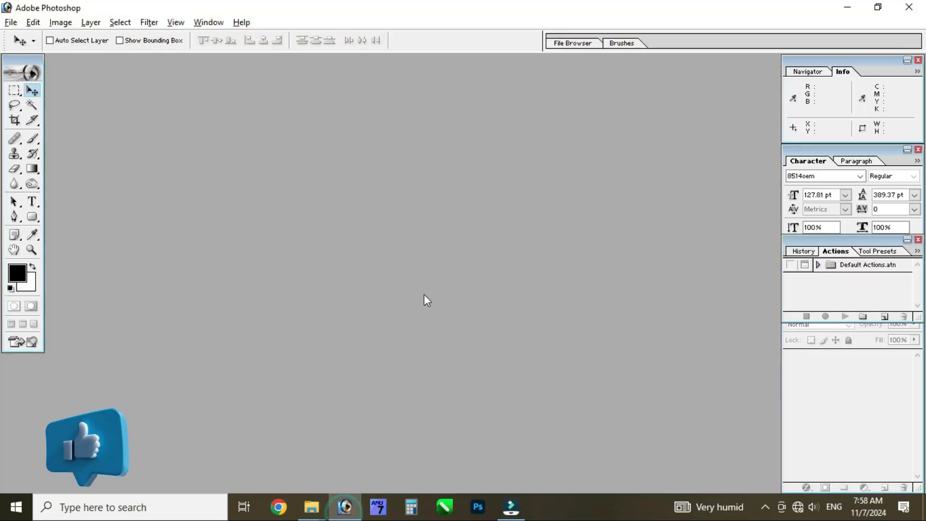
pyautogui.doubleClick(427, 300)
pyautogui.click(43, 111)
pyautogui.click(561, 278)
pyautogui.doubleClick(583, 153)
pyautogui.click(585, 132)
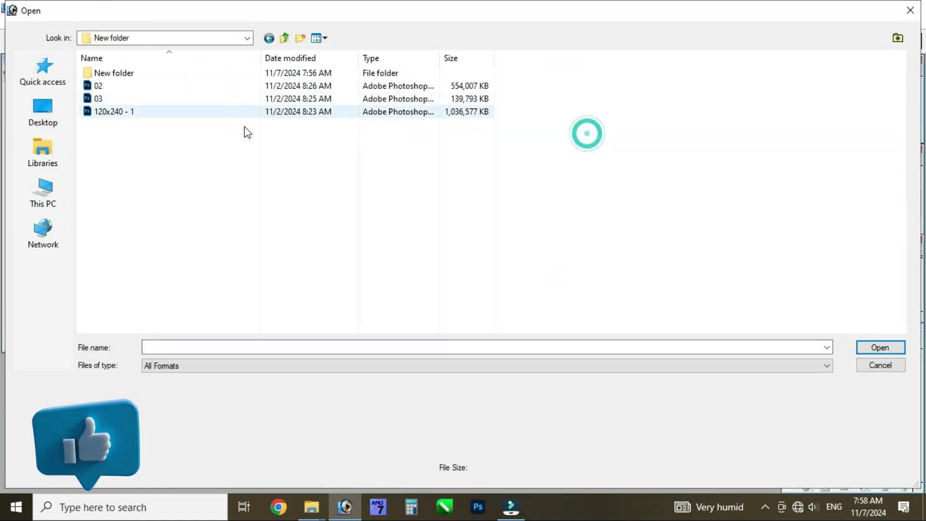
pyautogui.click(108, 99)
pyautogui.keyDown('ctrl'); pyautogui.click(104, 85); pyautogui.keyUp('ctrl')
pyautogui.keyDown('ctrl'); pyautogui.click(114, 111); pyautogui.keyUp('ctrl')
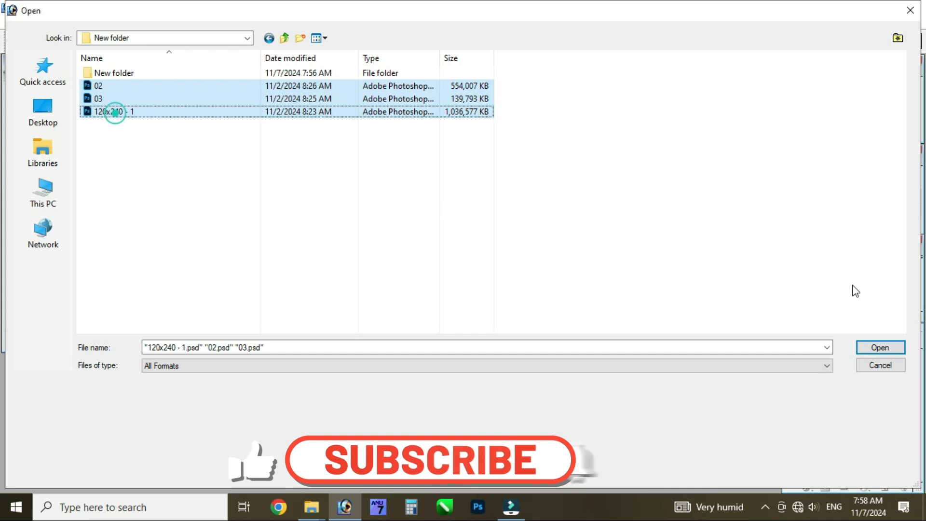
pyautogui.click(898, 347)
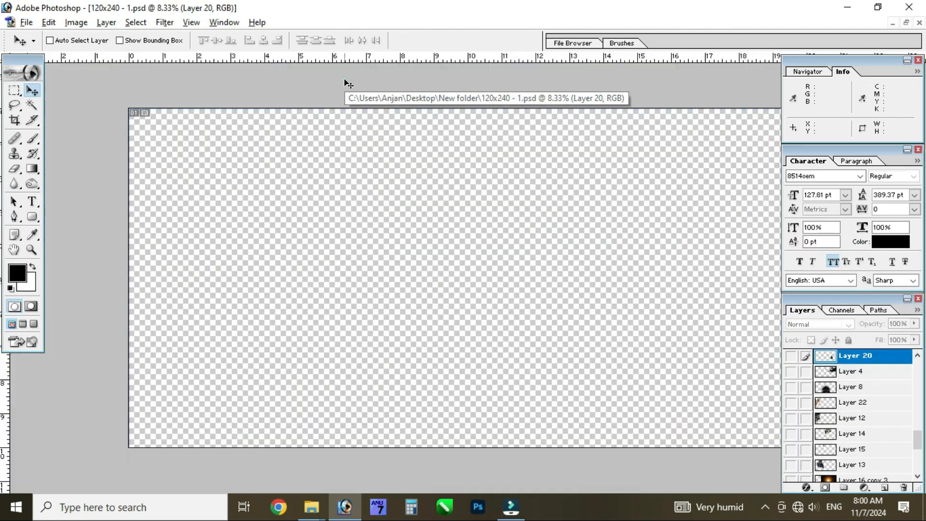
# Maximize the 120x240 - 1.psd document and show its lower layers from Background up to Layer 16 copy 3
pyautogui.doubleClick(344, 78)
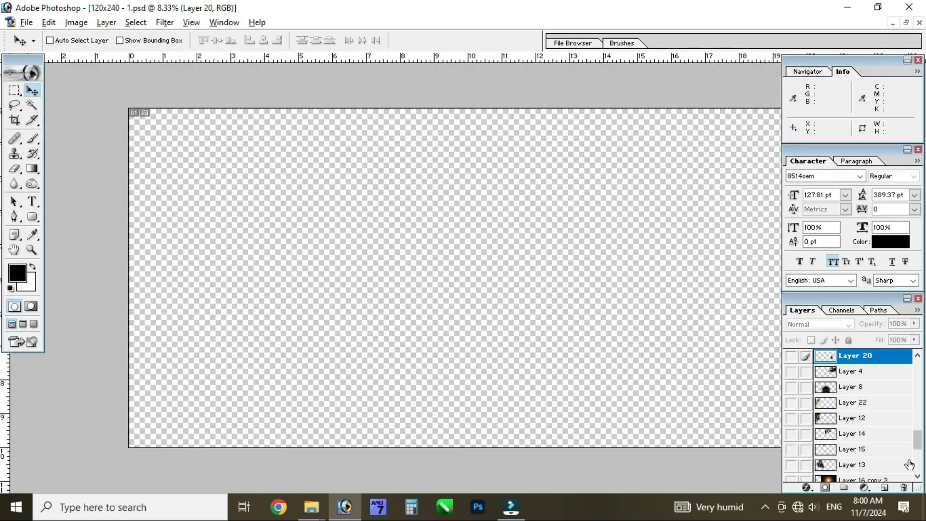
pyautogui.scroll(-3, 910, 464)
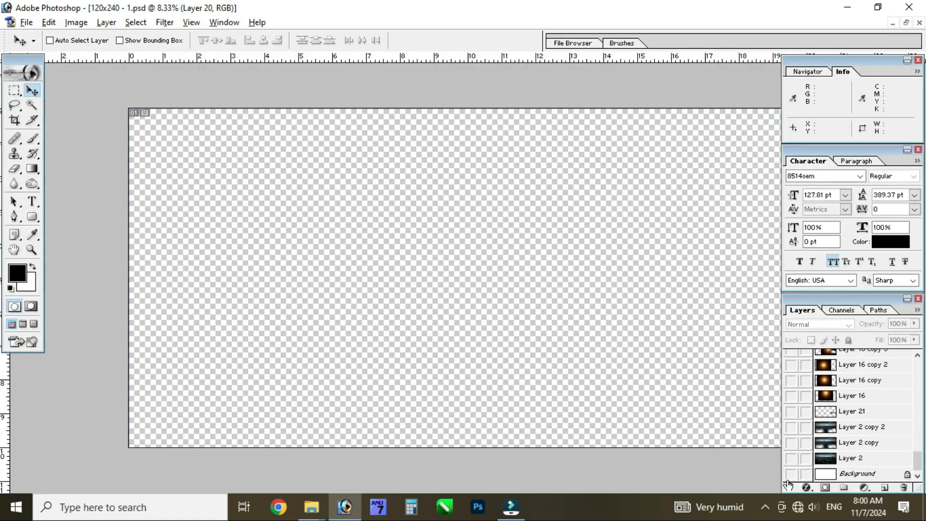
pyautogui.moveTo(791, 477); pyautogui.dragTo(792, 344)
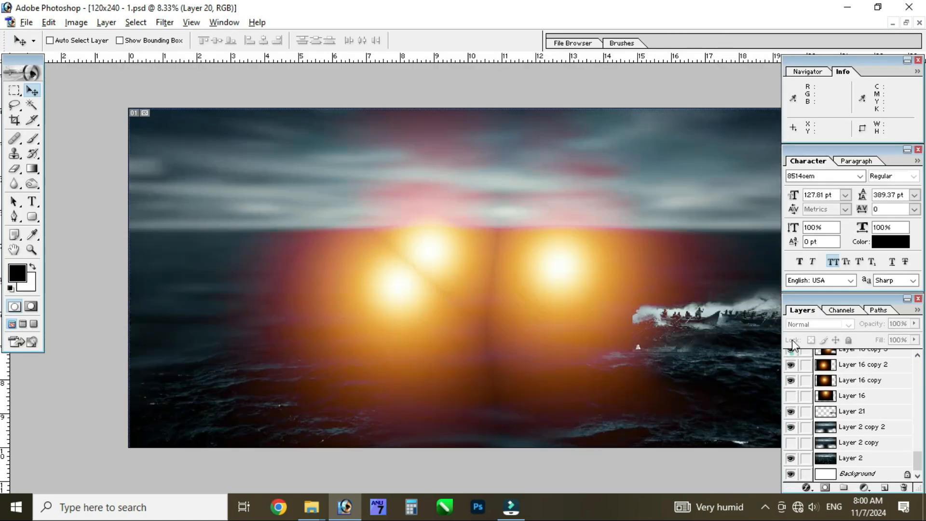
# Enlarge the layer list and show the layers from Layer 13 up to Layer 16 copy 4, including Layer 19 and its copies
pyautogui.doubleClick(791, 314)
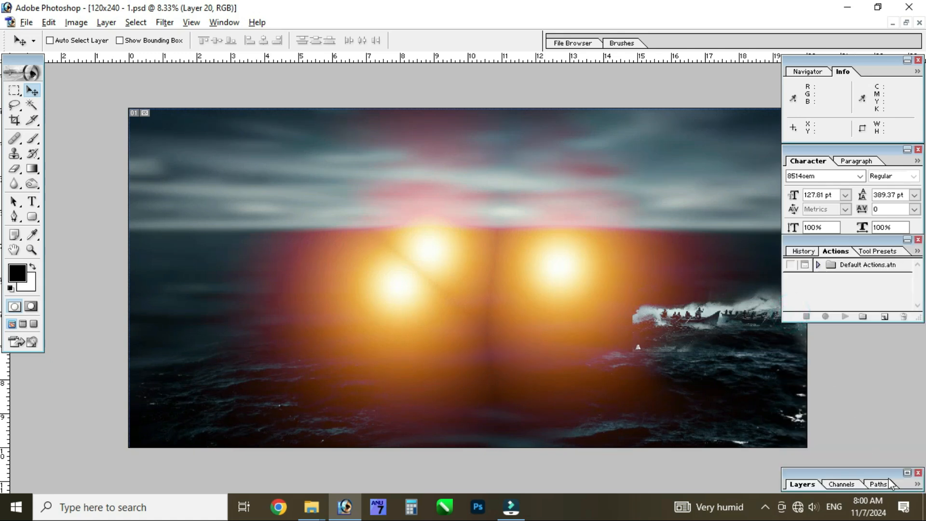
pyautogui.click(906, 474)
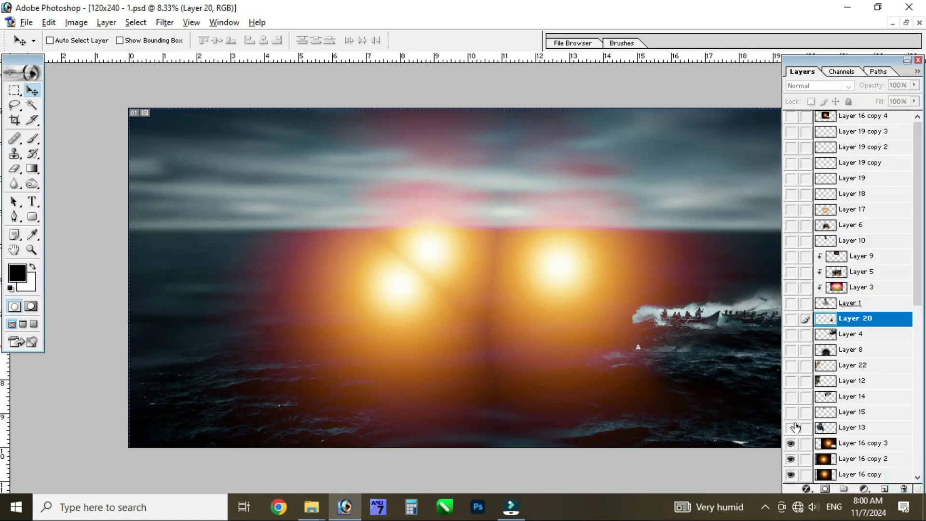
pyautogui.moveTo(793, 249)
pyautogui.mouseDown()
pyautogui.moveTo(807, 228)
pyautogui.moveTo(788, 139)
pyautogui.mouseUp()
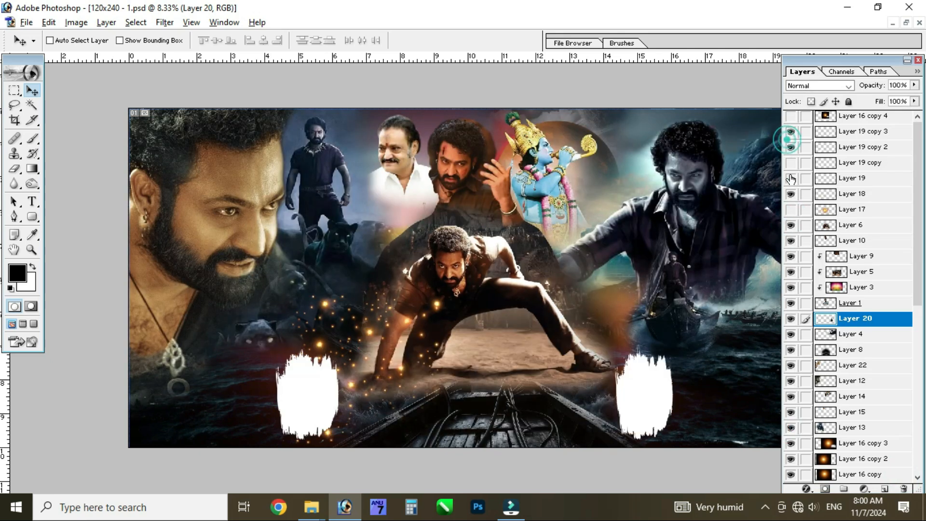
pyautogui.click(790, 210)
pyautogui.click(790, 163)
pyautogui.click(790, 178)
pyautogui.click(792, 178)
pyautogui.click(792, 178)
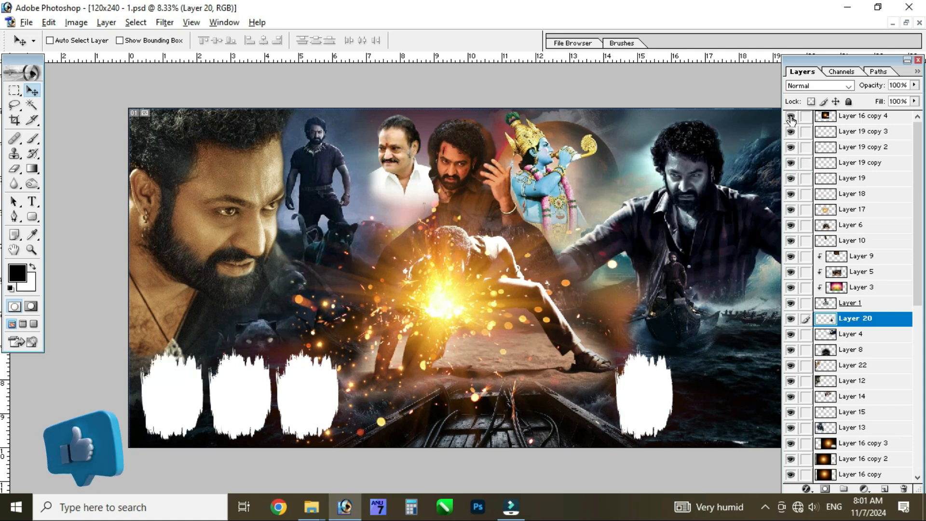
# Show the remaining upper layers from Layer 19 copy 4 to Layer 23 copy, leaving Layer 24 copy 2 hidden
pyautogui.scroll(5, 826, 315)
pyautogui.scroll(1, 826, 314)
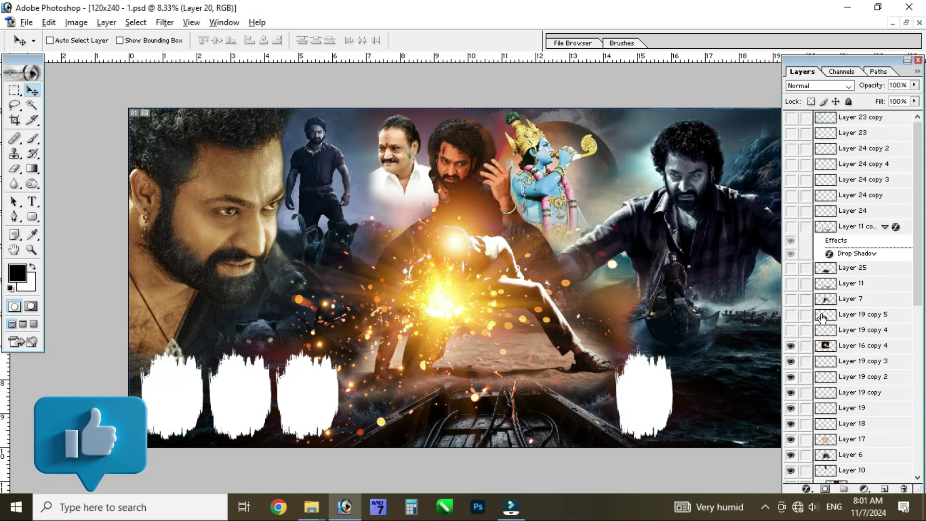
pyautogui.moveTo(791, 117); pyautogui.dragTo(791, 243)
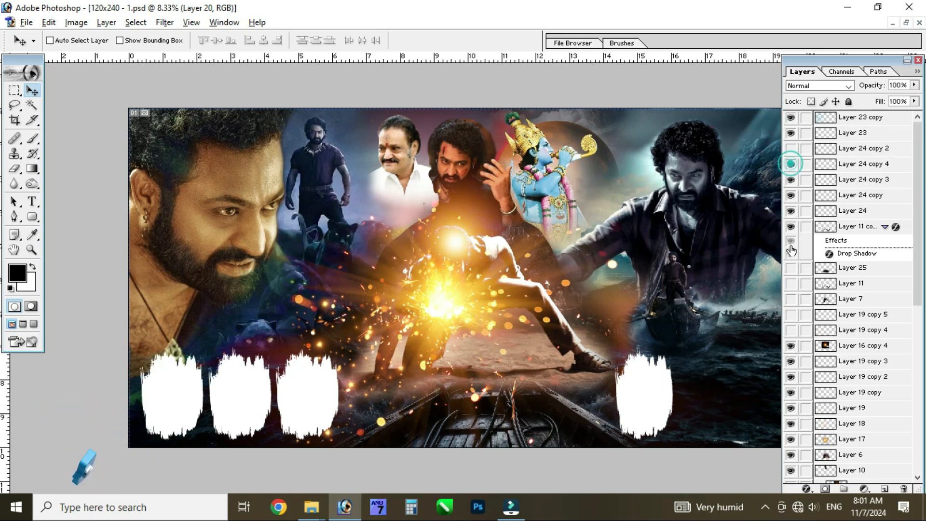
pyautogui.click(791, 330)
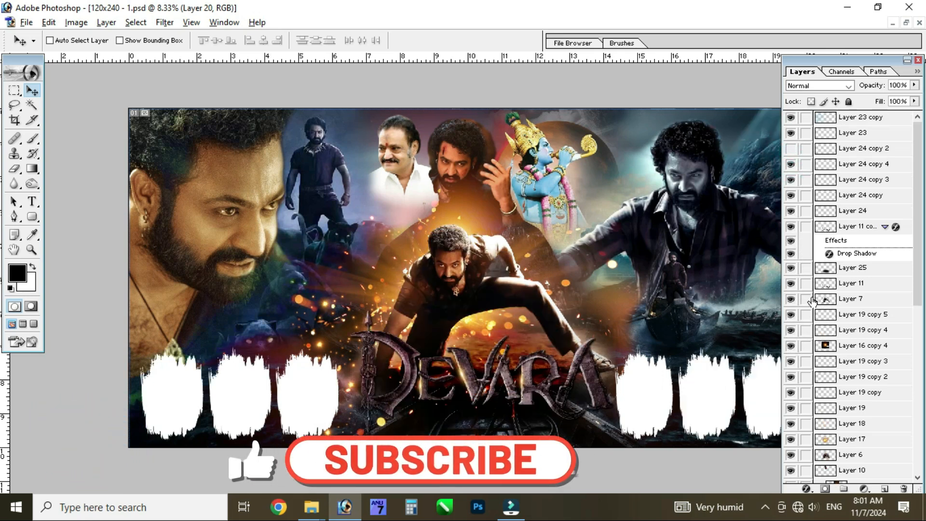
pyautogui.click(791, 151)
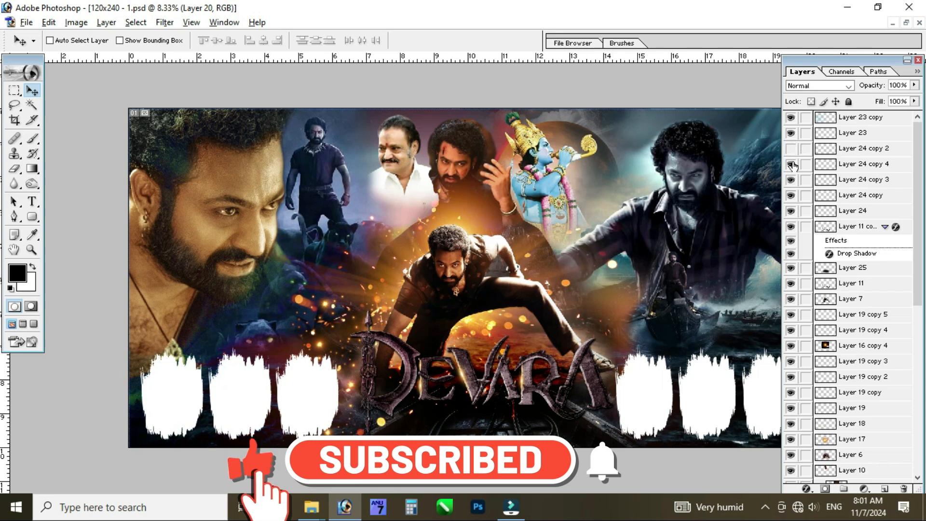
# Hide the panels and examine the banner's artwork details at actual pixel size
pyautogui.press('Tab')
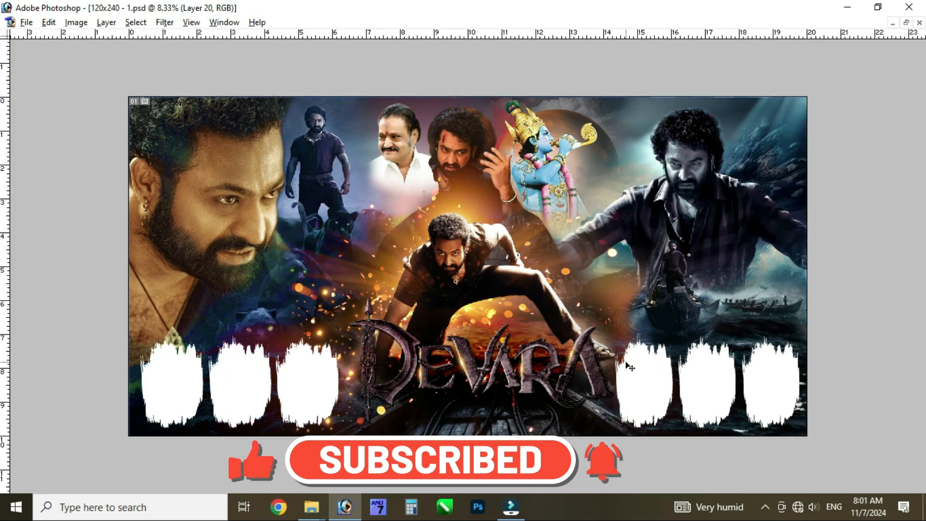
pyautogui.hotkey('ctrl', 'alt', '0')
pyautogui.moveTo(265, 203); pyautogui.dragTo(882, 371)
pyautogui.moveTo(331, 231); pyautogui.dragTo(752, 302)
pyautogui.moveTo(279, 211); pyautogui.dragTo(732, 381)
pyautogui.moveTo(289, 256); pyautogui.dragTo(572, 273)
# Inspect the banner composition across its width at 12.5% zoom and return to the full view
pyautogui.hotkey('ctrl', '-')
pyautogui.hotkey('ctrl', '-')
pyautogui.hotkey('ctrl', '-')
pyautogui.hotkey('ctrl', '-')
pyautogui.hotkey('ctrl', '-')
pyautogui.hotkey('ctrl', '-')
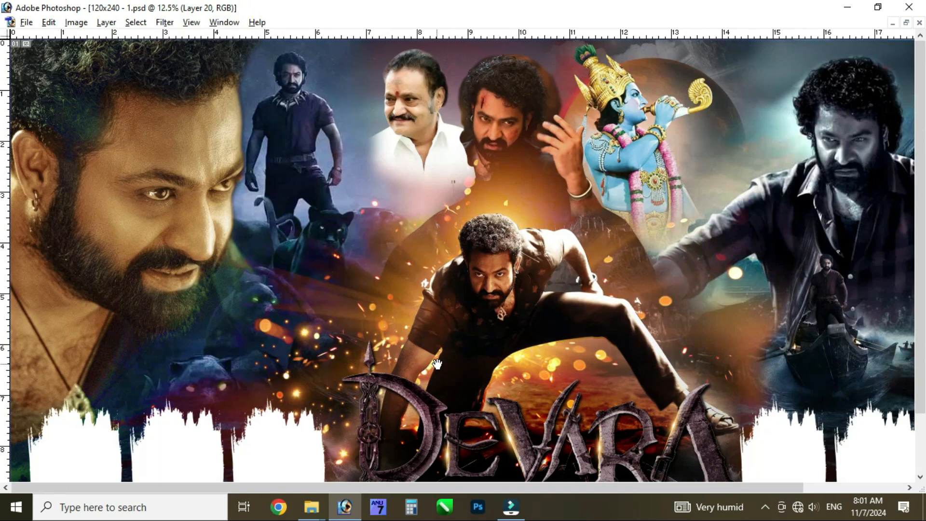
pyautogui.moveTo(436, 365); pyautogui.dragTo(487, 245)
pyautogui.moveTo(494, 209); pyautogui.dragTo(543, 294)
pyautogui.moveTo(731, 290); pyautogui.dragTo(604, 288)
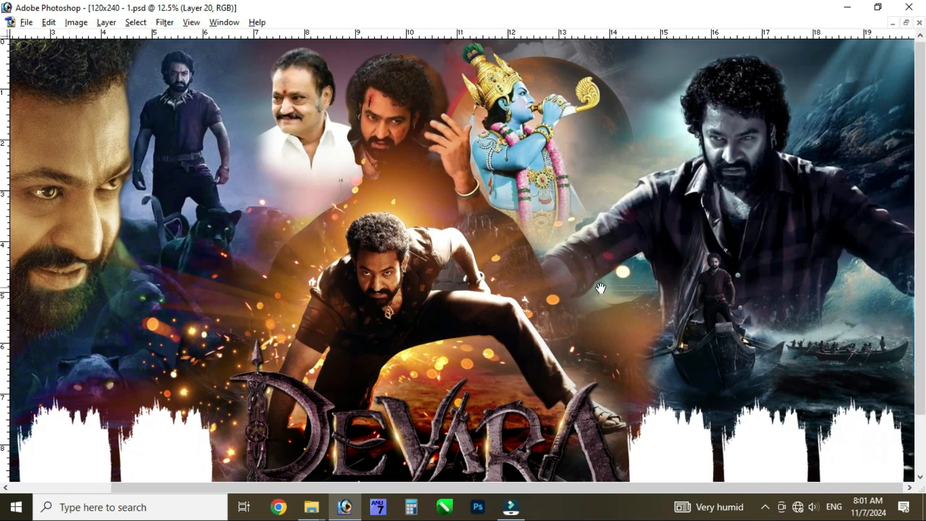
pyautogui.hotkey('ctrl', '-')
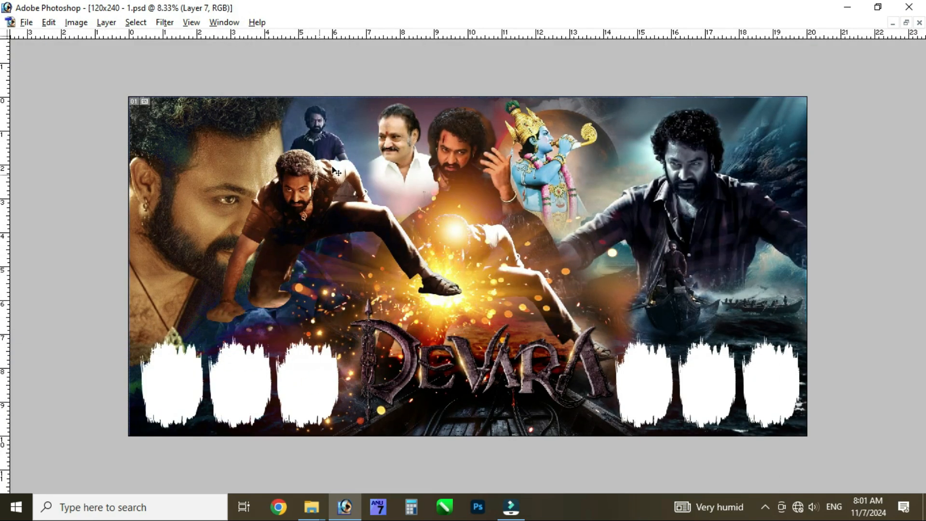
# Try moving the crouching central figure and the large face portrait on the banner, undoing each move
pyautogui.moveTo(228, 186); pyautogui.dragTo(213, 196)
pyautogui.hotkey('ctrl', 'z')
pyautogui.rightClick(208, 178)
pyautogui.click(220, 187)
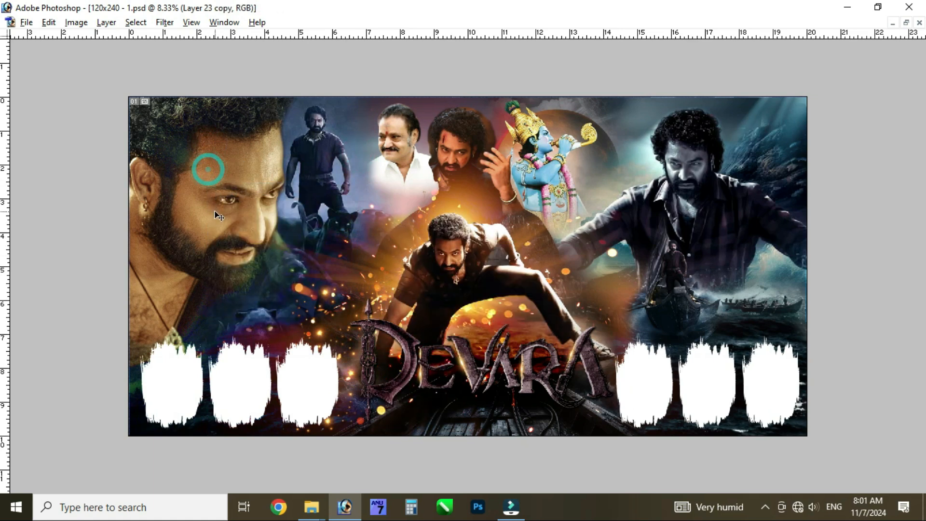
pyautogui.press('Tab')
pyautogui.keyDown('ctrl'); pyautogui.click(195, 190); pyautogui.keyUp('ctrl')
pyautogui.moveTo(200, 180); pyautogui.dragTo(210, 221)
pyautogui.hotkey('ctrl', 'z')
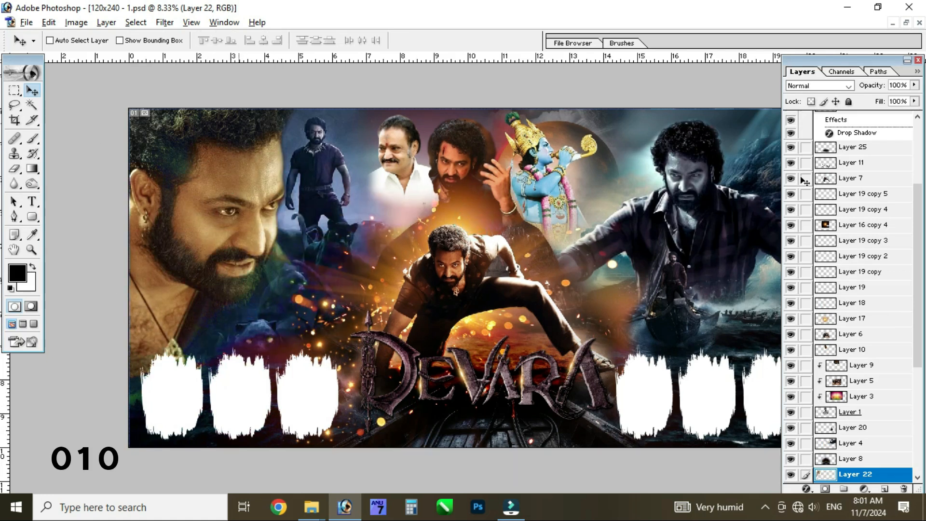
# Try moving the dark-shirted figure on Layer 4 and the blue flute-playing figure, undoing each move
pyautogui.keyDown('ctrl'); pyautogui.click(684, 172); pyautogui.keyUp('ctrl')
pyautogui.moveTo(685, 172); pyautogui.dragTo(721, 179)
pyautogui.hotkey('ctrl', 'z')
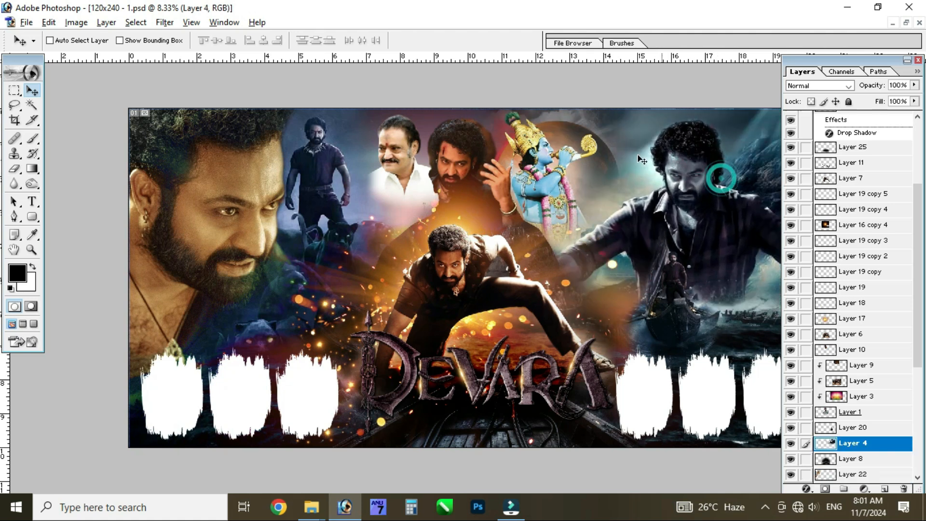
pyautogui.moveTo(537, 150); pyautogui.dragTo(519, 135)
pyautogui.hotkey('ctrl', 'z')
pyautogui.keyDown('ctrl'); pyautogui.click(539, 150); pyautogui.keyUp('ctrl')
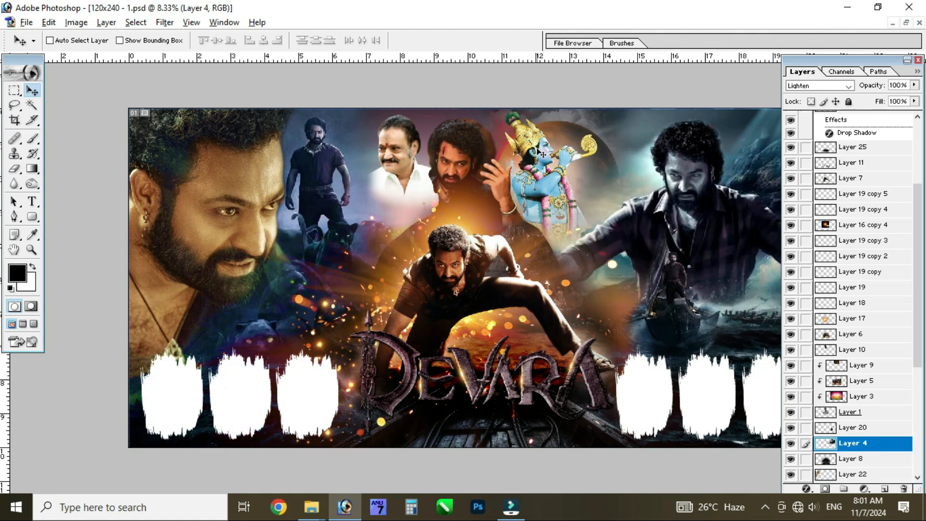
# Try moving the blue flute-playing figure on Layer 14 and undo the move
pyautogui.rightClick(536, 143)
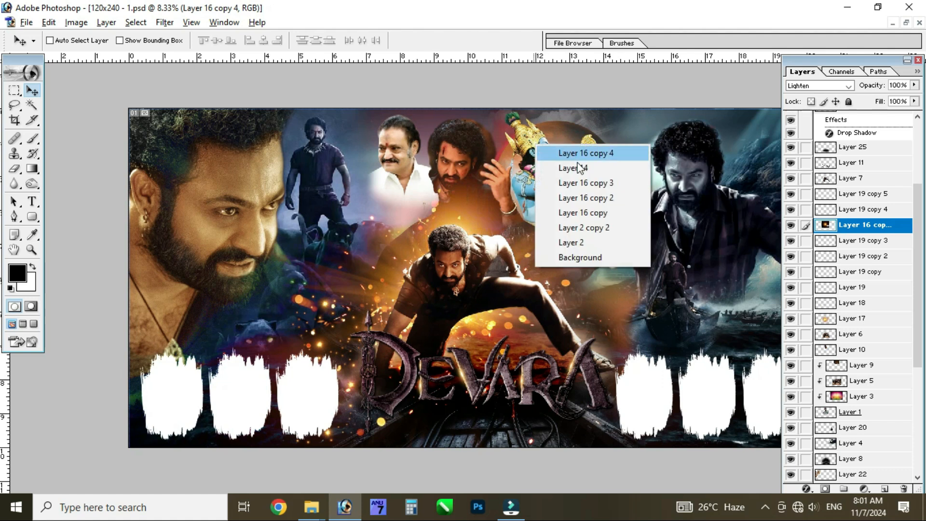
pyautogui.click(547, 157)
pyautogui.moveTo(544, 157); pyautogui.dragTo(574, 148)
pyautogui.hotkey('ctrl', 'z')
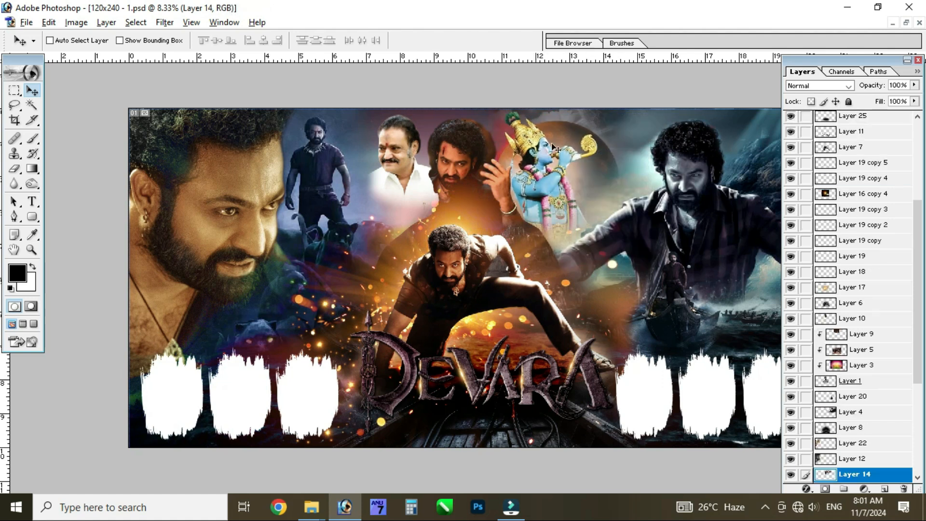
# Select Layer 15, the white-shirted man's portrait near the banner's upper middle
pyautogui.keyDown('ctrl'); pyautogui.click(399, 138); pyautogui.keyUp('ctrl')
pyautogui.rightClick(394, 134)
pyautogui.click(405, 141)
pyautogui.rightClick(398, 140)
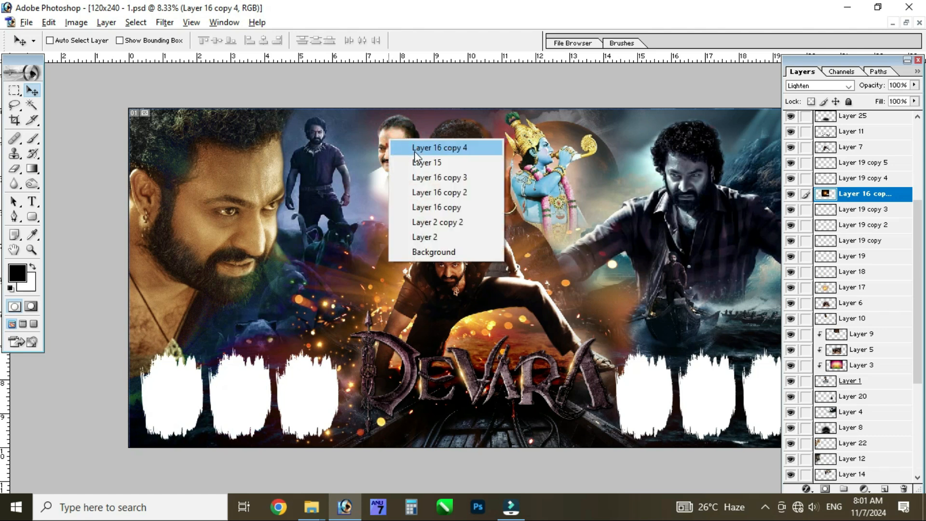
pyautogui.click(421, 162)
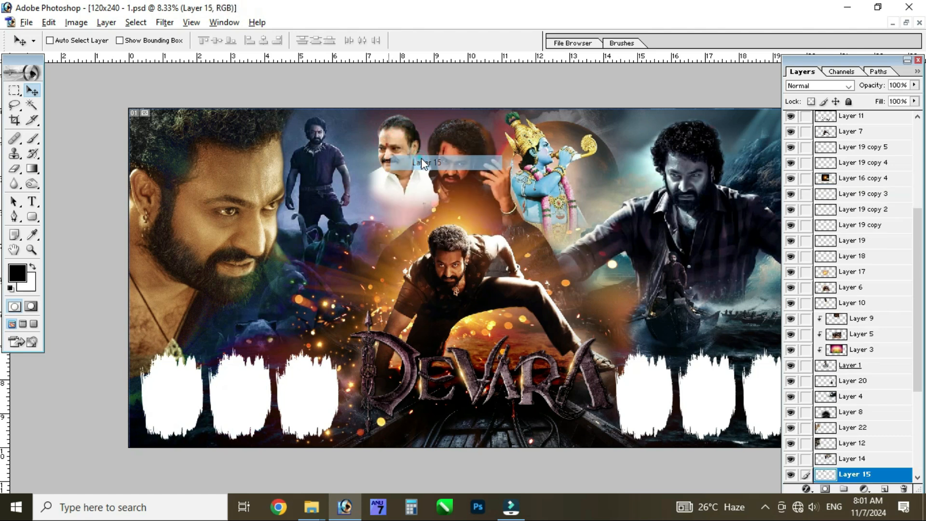
# Pick out Layer 13, the dark-clothed figure standing beside the large face portrait
pyautogui.rightClick(314, 155)
pyautogui.click(329, 159)
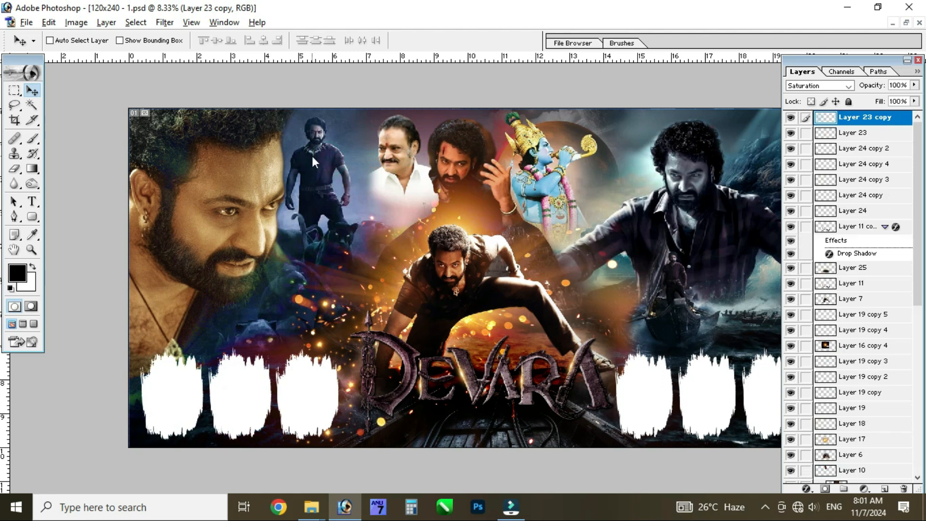
pyautogui.rightClick(313, 157)
pyautogui.click(338, 196)
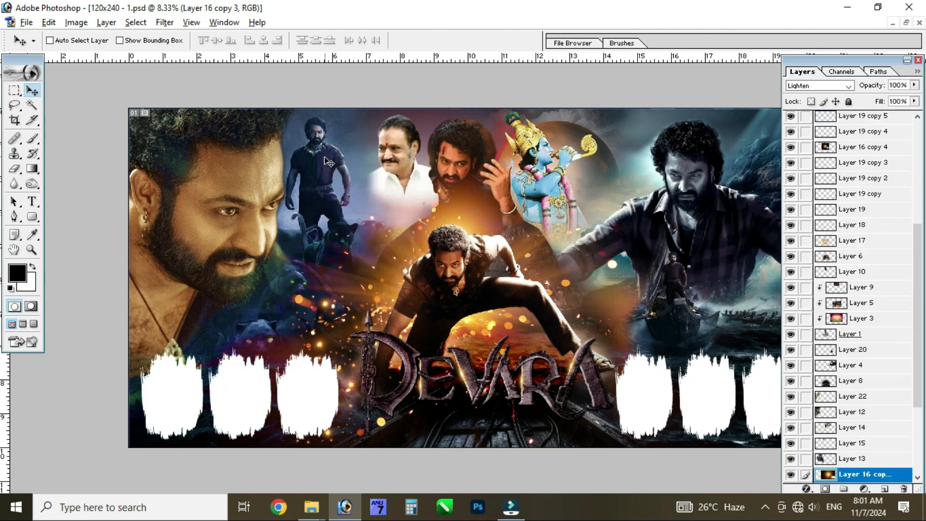
pyautogui.rightClick(338, 155)
pyautogui.click(337, 181)
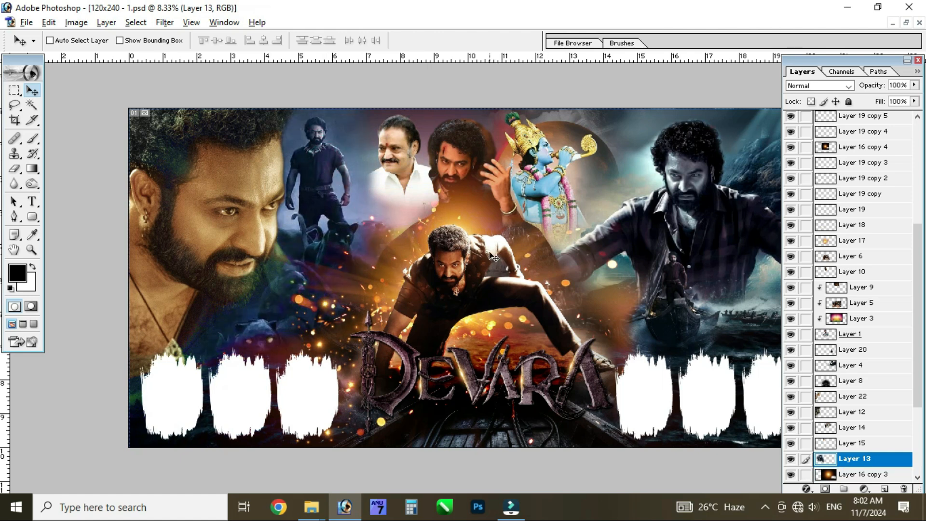
# Identify the layers stacked at the crouching central figure and select Layer 16 copy 4
pyautogui.keyDown('ctrl'); pyautogui.click(480, 231); pyautogui.keyUp('ctrl')
pyautogui.moveTo(481, 231); pyautogui.dragTo(515, 192)
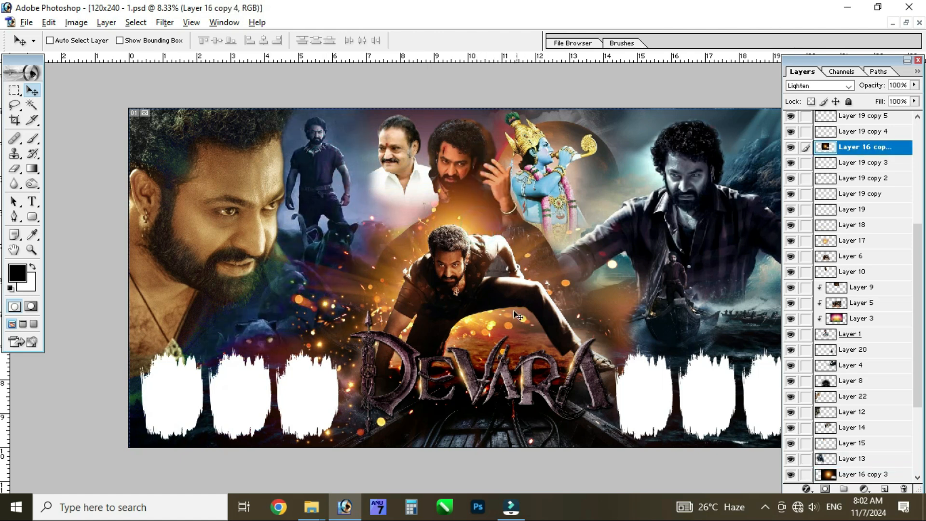
pyautogui.moveTo(515, 338); pyautogui.dragTo(490, 330)
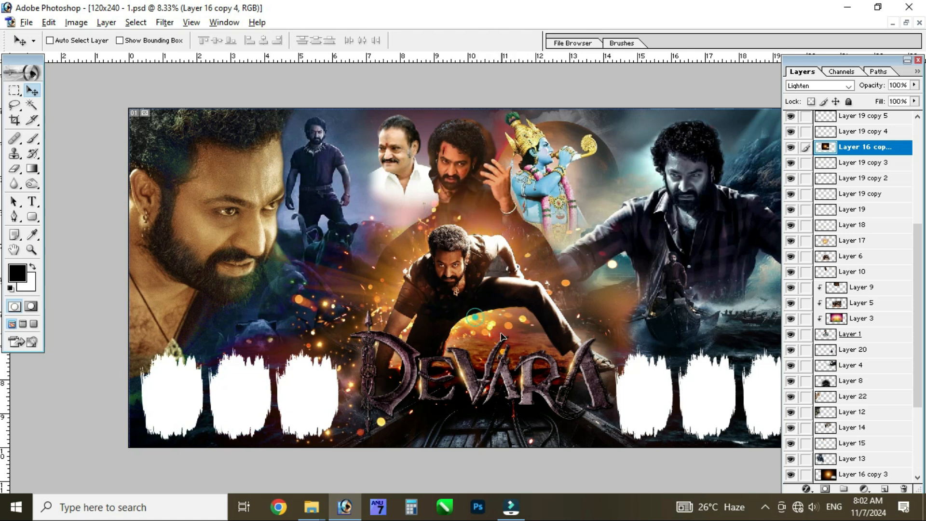
pyautogui.rightClick(504, 338)
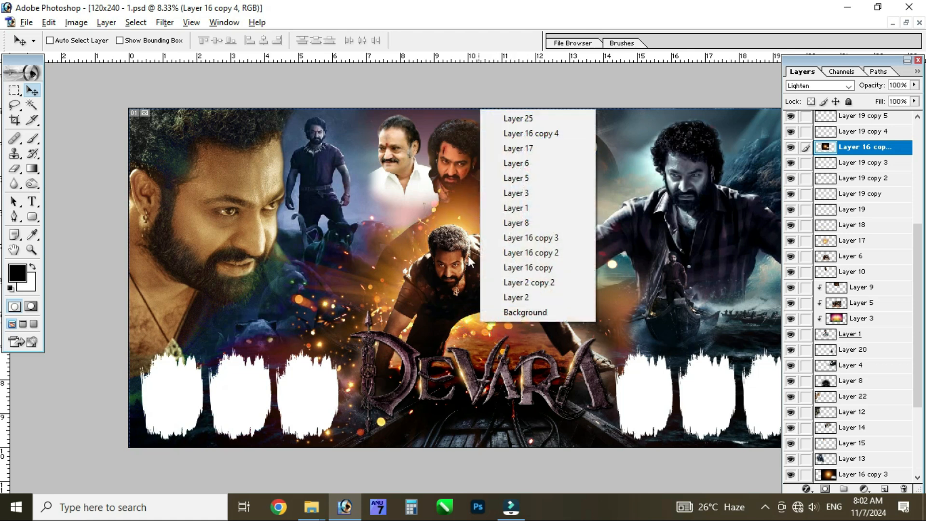
pyautogui.click(524, 135)
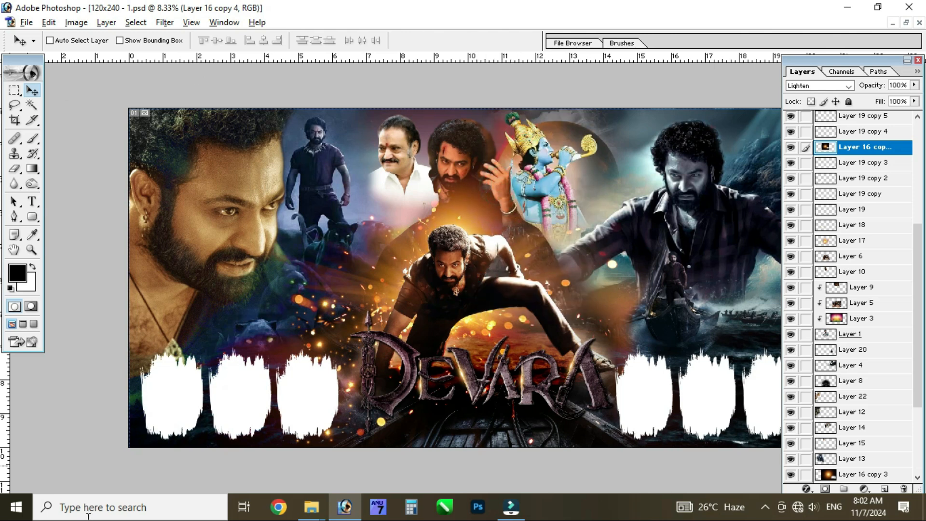
# Try moving the DEVARA title on Layer 11 copy, undo the change, and select Layer 24
pyautogui.moveTo(481, 389); pyautogui.dragTo(487, 231)
pyautogui.hotkey('ctrl', 'z')
pyautogui.hotkey('ctrl', 'z')
pyautogui.hotkey('ctrl', 'z')
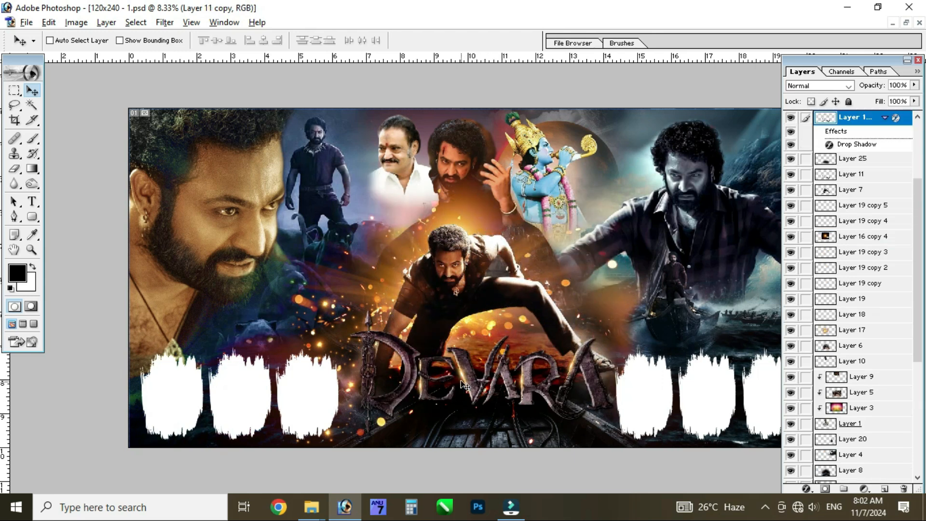
pyautogui.hotkey('ctrl', 'shift', 'alt', 'n')
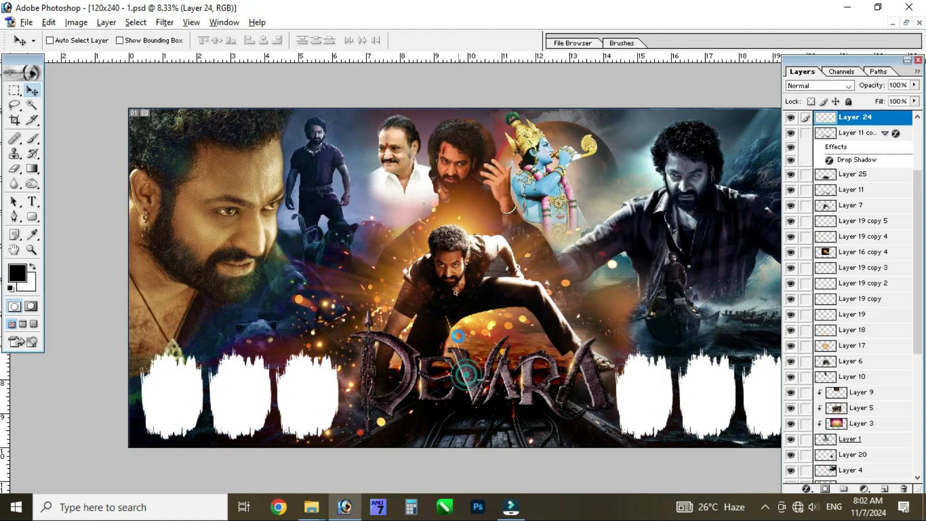
# Try moving the third white brush-stroke frame on Layer 19 copy 2 upward and undo the move
pyautogui.keyDown('ctrl'); pyautogui.click(315, 385); pyautogui.keyUp('ctrl')
pyautogui.moveTo(314, 386); pyautogui.dragTo(326, 315)
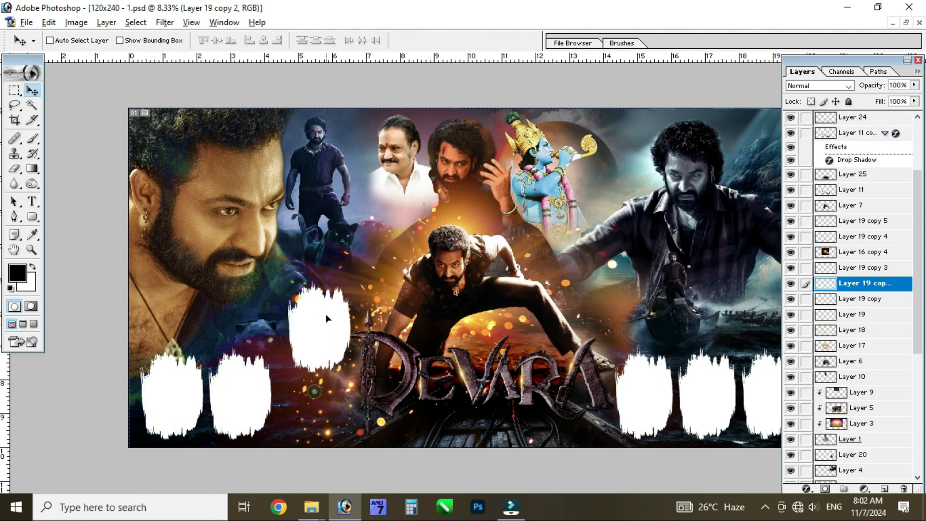
pyautogui.hotkey('ctrl', 'z')
# Hide the panels to view the whole banner, then close 120x240 - 1.psd without saving changes
pyautogui.press('Tab')
pyautogui.press('Tab')
pyautogui.press('Tab')
pyautogui.hotkey('ctrl', 'w')
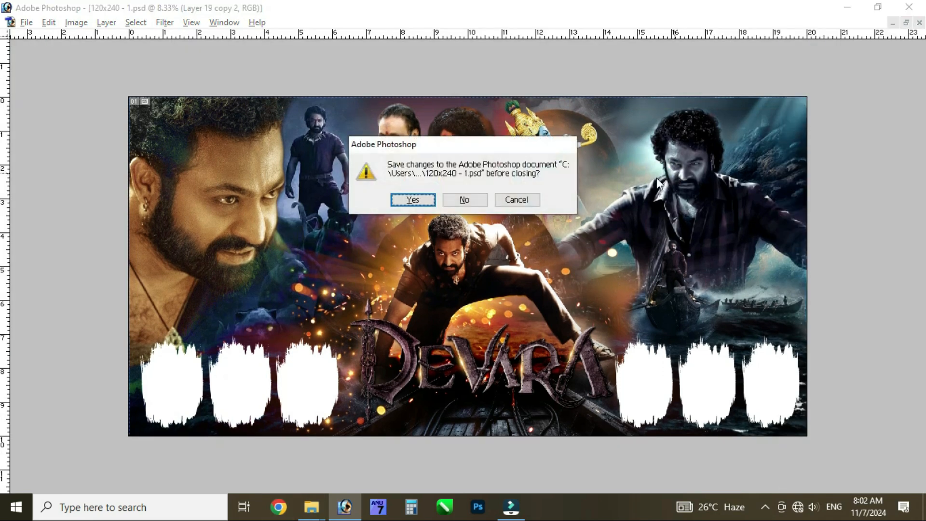
pyautogui.click(464, 200)
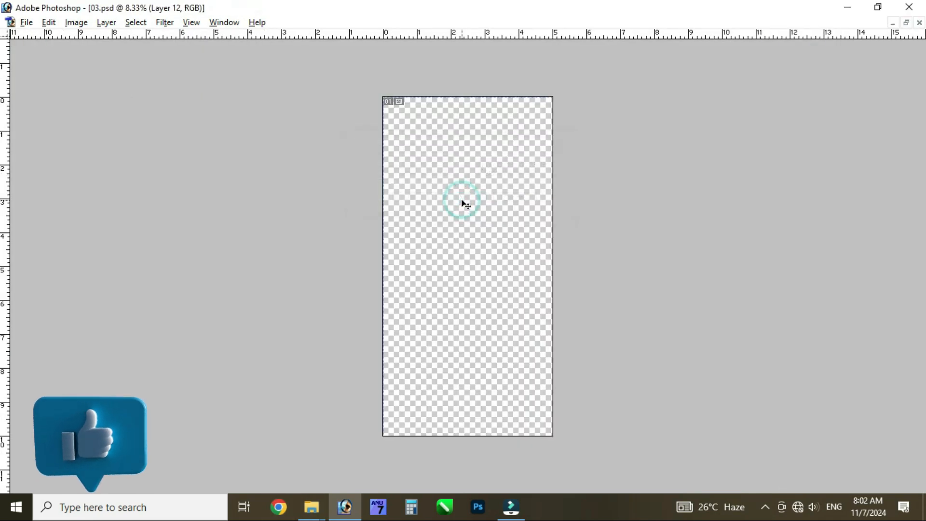
# Show the panels and make the layers of 03.psd visible from Background up to Layer 5 copy 2
pyautogui.press('Tab')
pyautogui.scroll(-5, 872, 403)
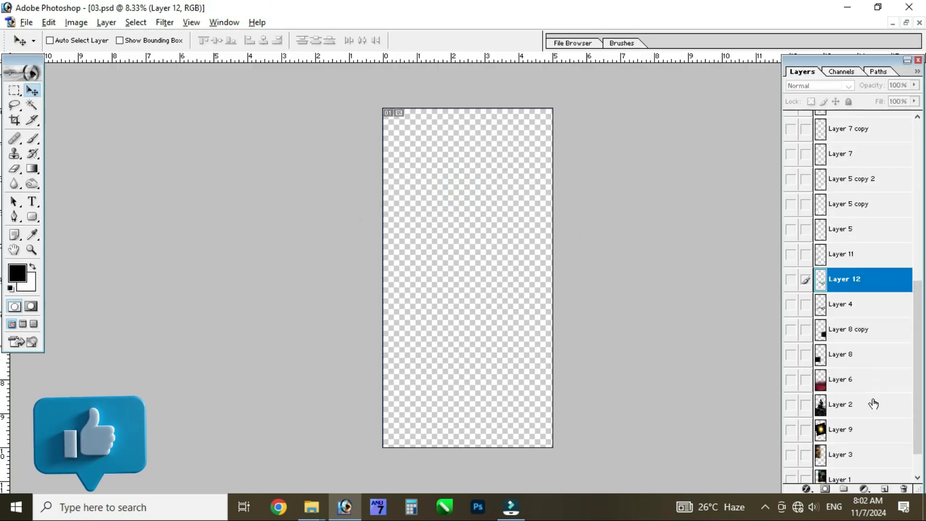
pyautogui.moveTo(792, 476); pyautogui.dragTo(791, 145)
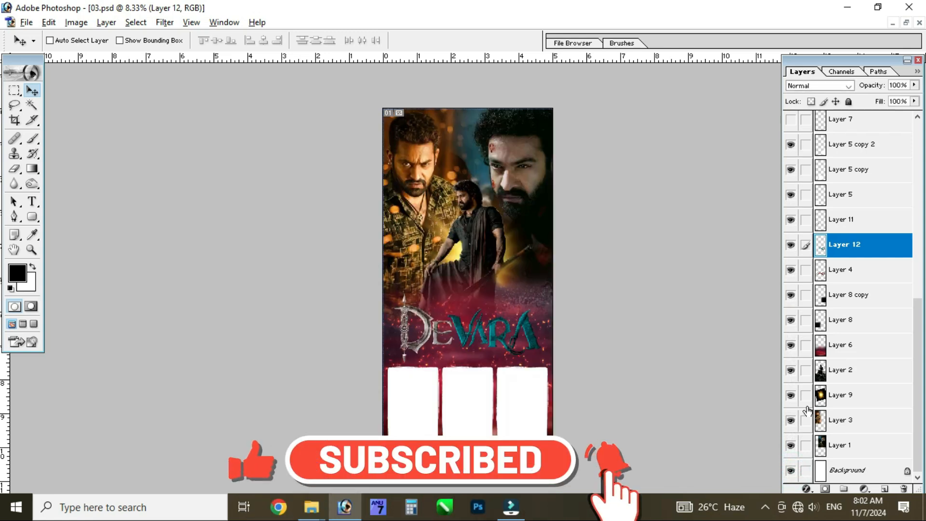
# Make the remaining layers visible, from Layer 7 up through the Man of masses text to Layer 10 copy
pyautogui.scroll(5, 821, 291)
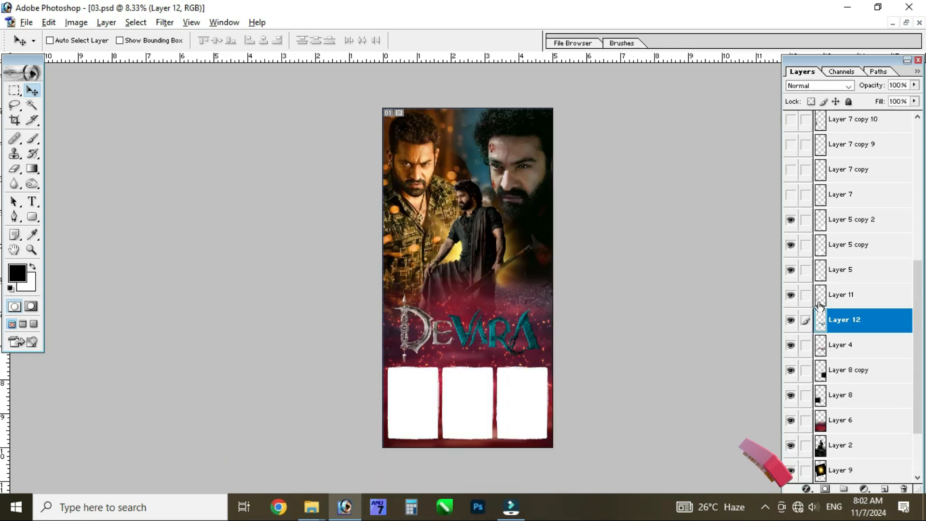
pyautogui.moveTo(792, 395); pyautogui.dragTo(790, 181)
pyautogui.moveTo(794, 139); pyautogui.dragTo(794, 123)
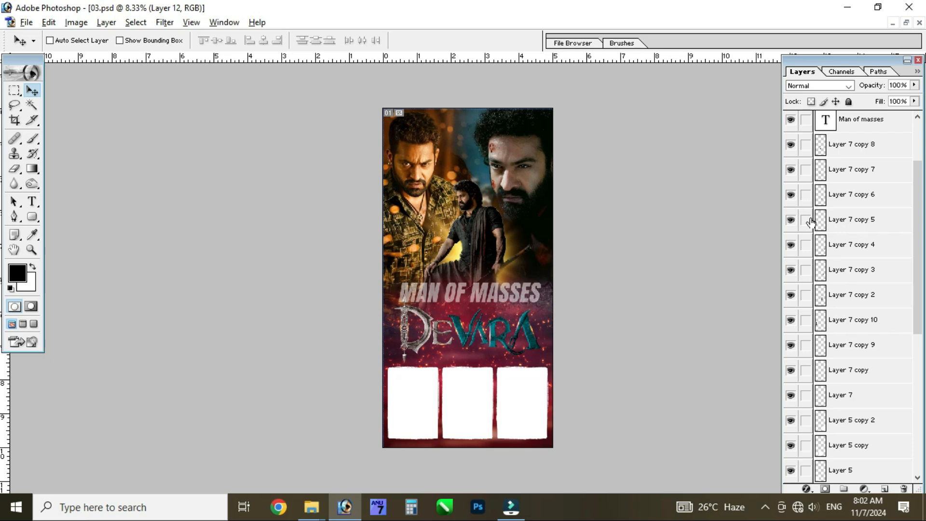
pyautogui.scroll(3, 811, 222)
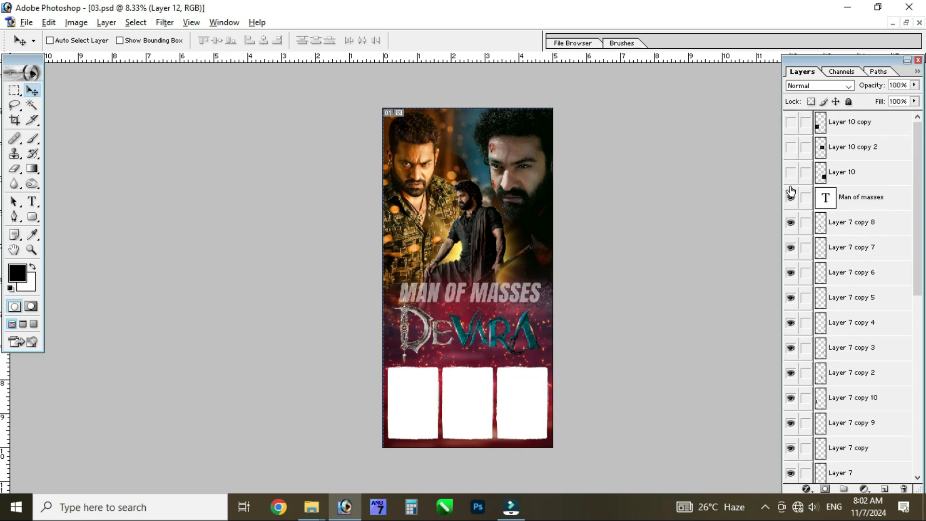
pyautogui.moveTo(793, 144); pyautogui.dragTo(791, 120)
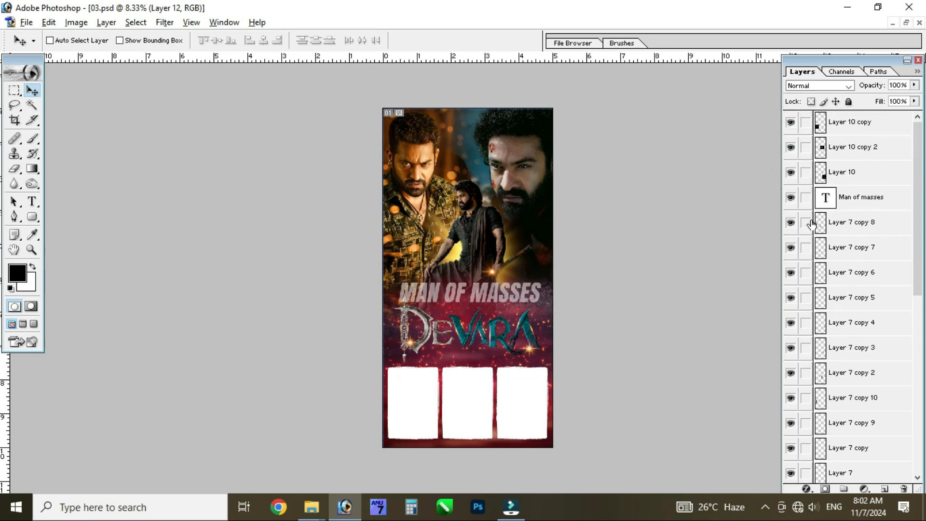
# Set the Man of masses text layer's opacity to 100%
pyautogui.rightClick(476, 290)
pyautogui.click(497, 296)
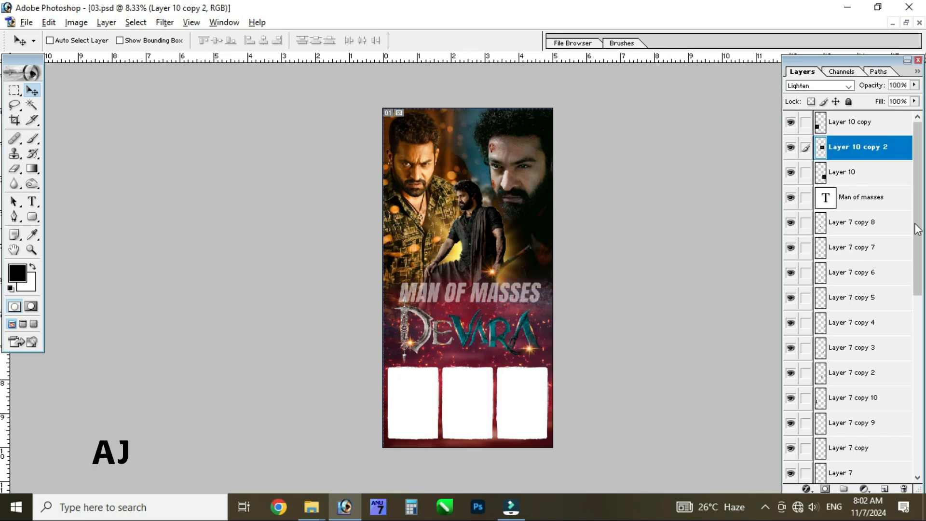
pyautogui.click(860, 198)
pyautogui.press('0')
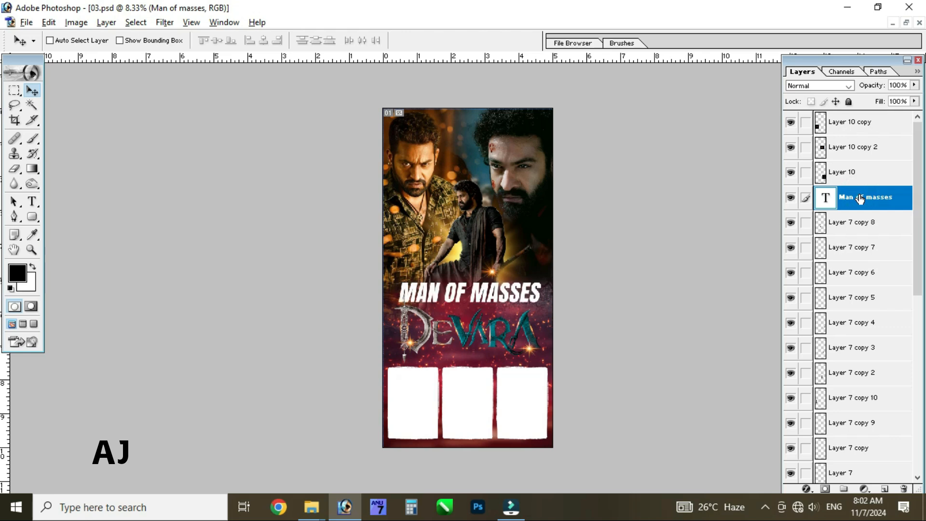
# Add a drop shadow to the Man of masses text with distance 28 px, spread 29% and size 24 px
pyautogui.hotkey('ctrl', '+')
pyautogui.hotkey('ctrl', '+')
pyautogui.hotkey('ctrl', '+')
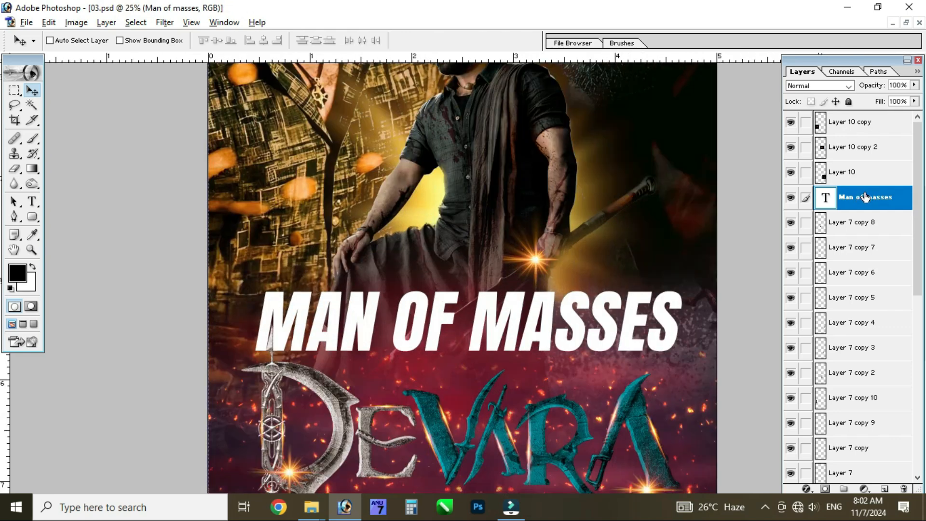
pyautogui.moveTo(252, 324); pyautogui.dragTo(299, 228)
pyautogui.hotkey('alt', 'l')
pyautogui.press('y')
pyautogui.press('d')
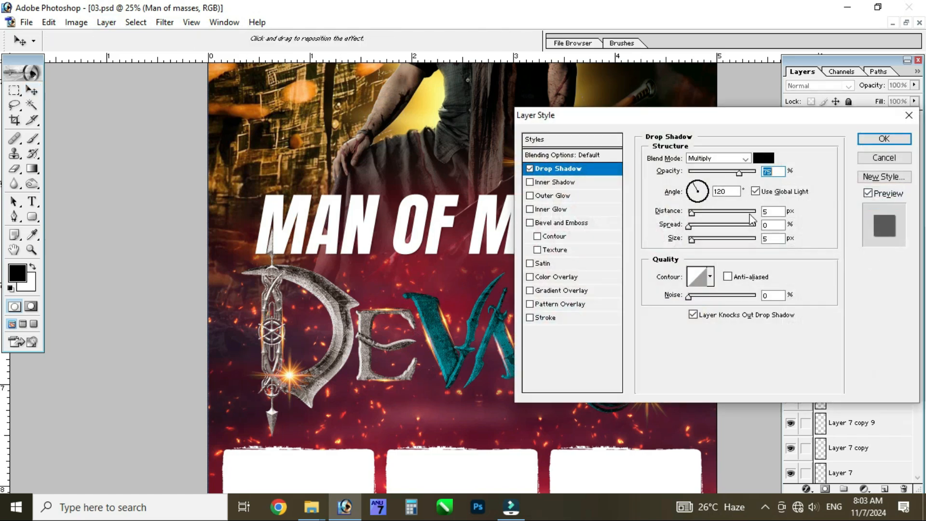
pyautogui.moveTo(691, 211); pyautogui.dragTo(710, 230)
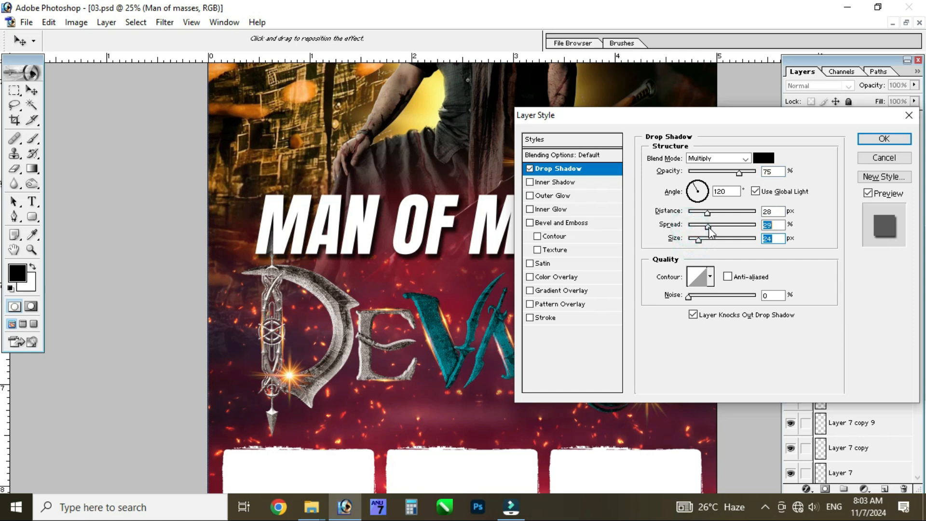
pyautogui.click(864, 140)
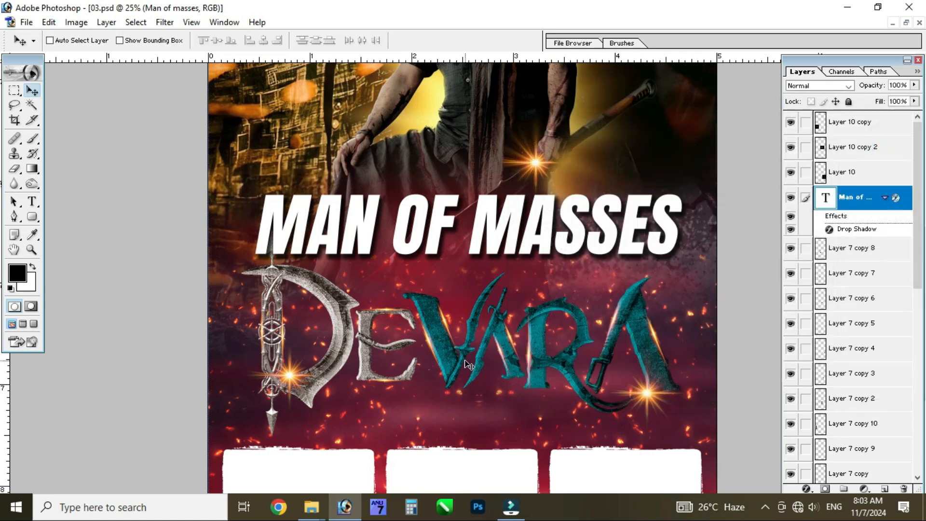
# Try moving the teal VARA lettering on Layer 12 upward and undo the move
pyautogui.hotkey('ctrl', '-')
pyautogui.keyDown('ctrl'); pyautogui.click(493, 327); pyautogui.keyUp('ctrl')
pyautogui.keyDown('ctrl'); pyautogui.click(406, 246); pyautogui.keyUp('ctrl')
pyautogui.keyDown('ctrl'); pyautogui.click(513, 315); pyautogui.keyUp('ctrl')
pyautogui.moveTo(516, 321); pyautogui.dragTo(510, 232)
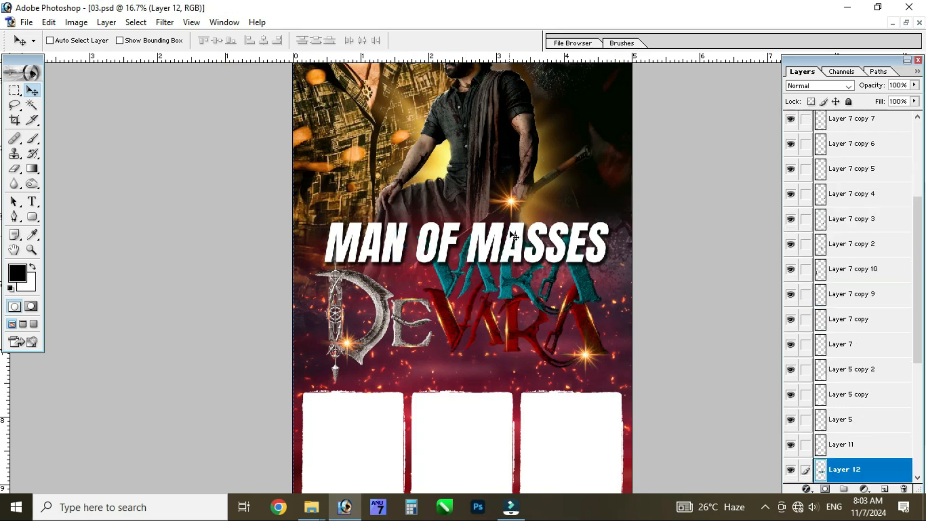
pyautogui.hotkey('ctrl', 'z')
pyautogui.keyDown('ctrl'); pyautogui.click(374, 308); pyautogui.keyUp('ctrl')
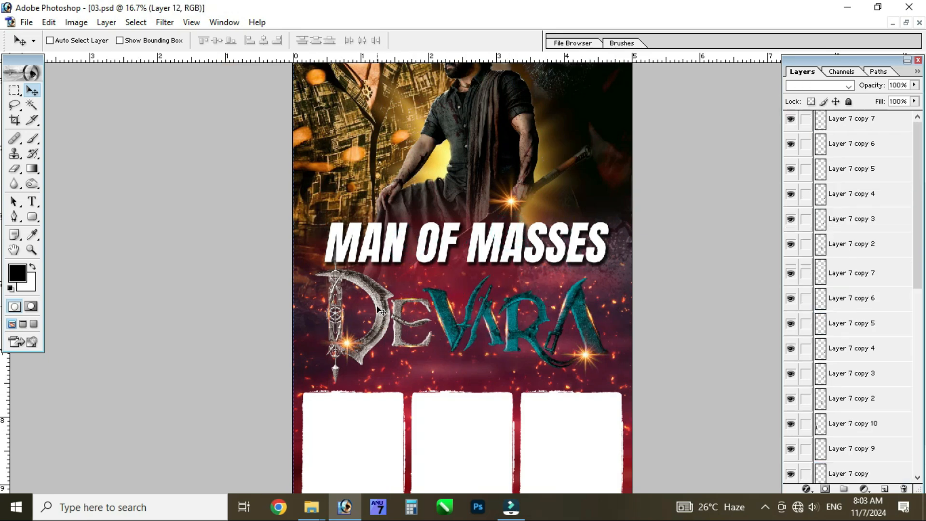
# Select Layer 10 copy 2, followed by Layer 9, the yellow glow behind the central figure
pyautogui.keyDown('ctrl'); pyautogui.click(446, 240); pyautogui.keyUp('ctrl')
pyautogui.scroll(4, 464, 346)
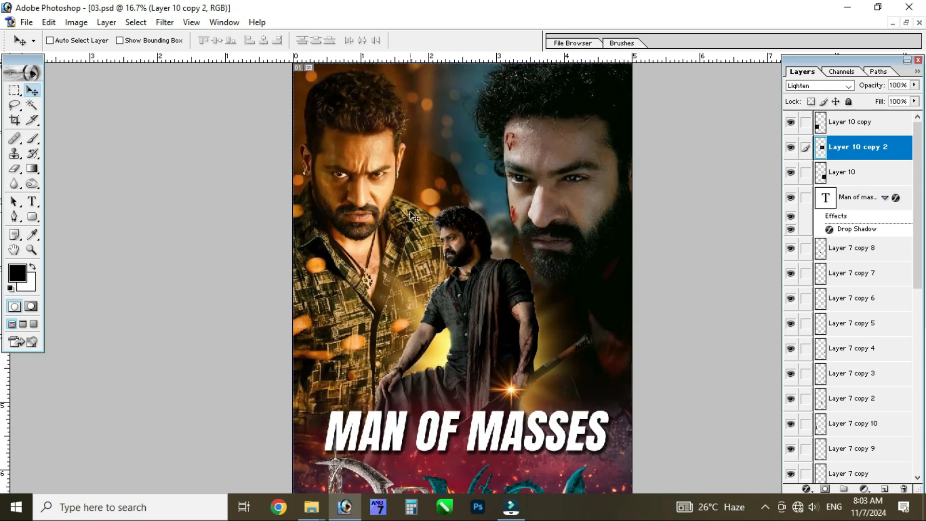
pyautogui.hotkey('ctrl', '-')
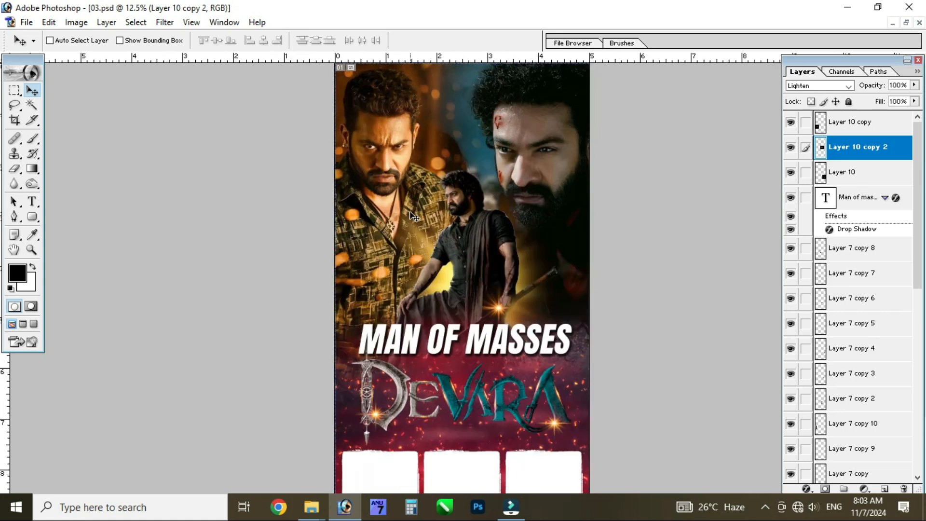
pyautogui.keyDown('ctrl'); pyautogui.click(450, 277); pyautogui.keyUp('ctrl')
pyautogui.moveTo(445, 247); pyautogui.dragTo(443, 308)
# Return to the full poster view and close 03.psd without saving changes
pyautogui.hotkey('ctrl', '-')
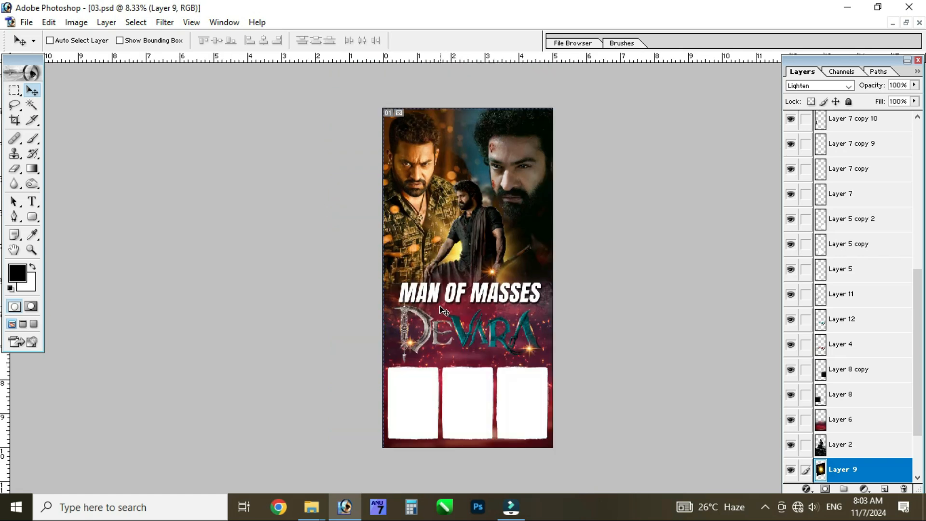
pyautogui.hotkey('ctrl', 'w')
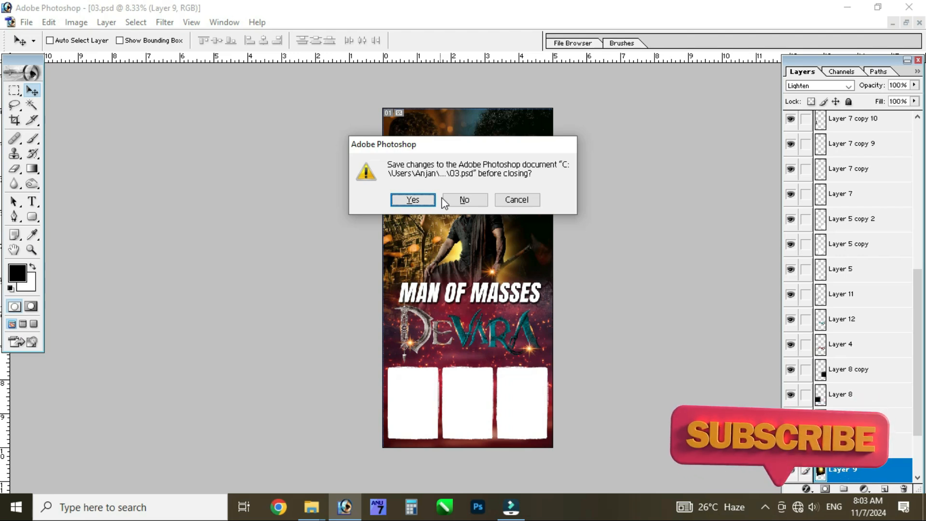
pyautogui.click(458, 199)
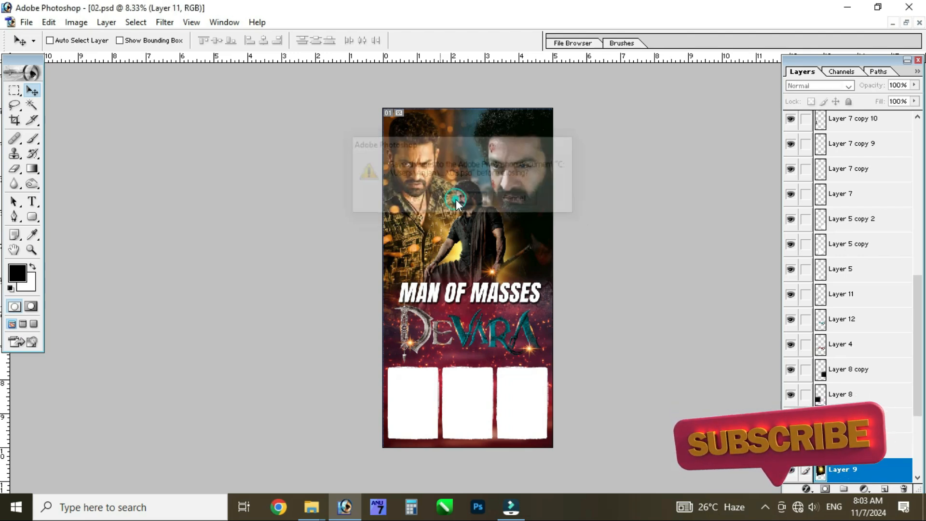
# Show the hidden layers of 02.psd from Background up through Layer 1
pyautogui.scroll(-5, 892, 298)
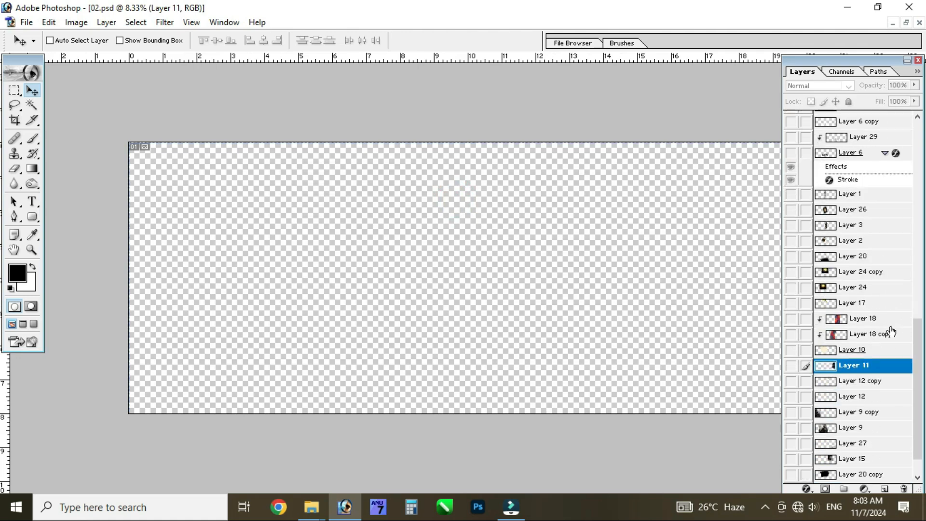
pyautogui.moveTo(792, 477); pyautogui.dragTo(797, 309)
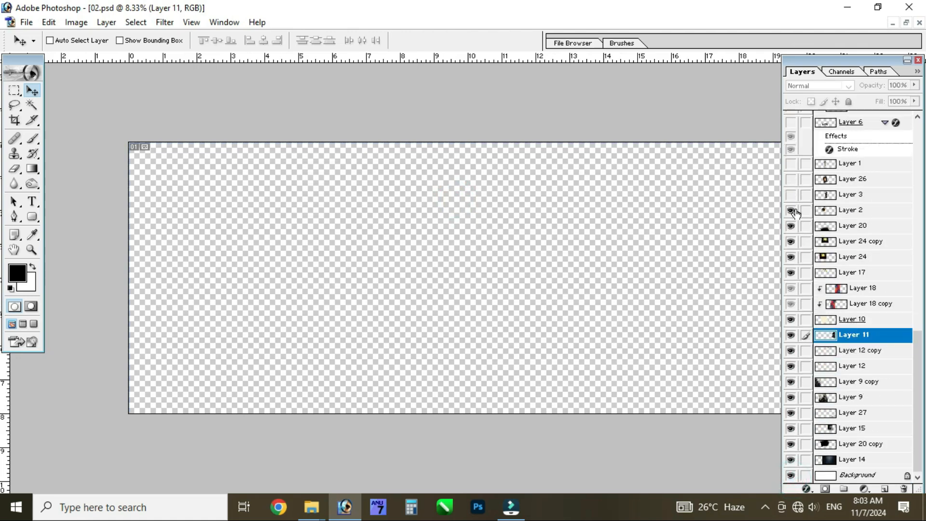
pyautogui.moveTo(794, 172); pyautogui.dragTo(791, 164)
# Show the layers from Layer 6 up through the Telugu text layer with the stroke effect
pyautogui.scroll(8, 833, 248)
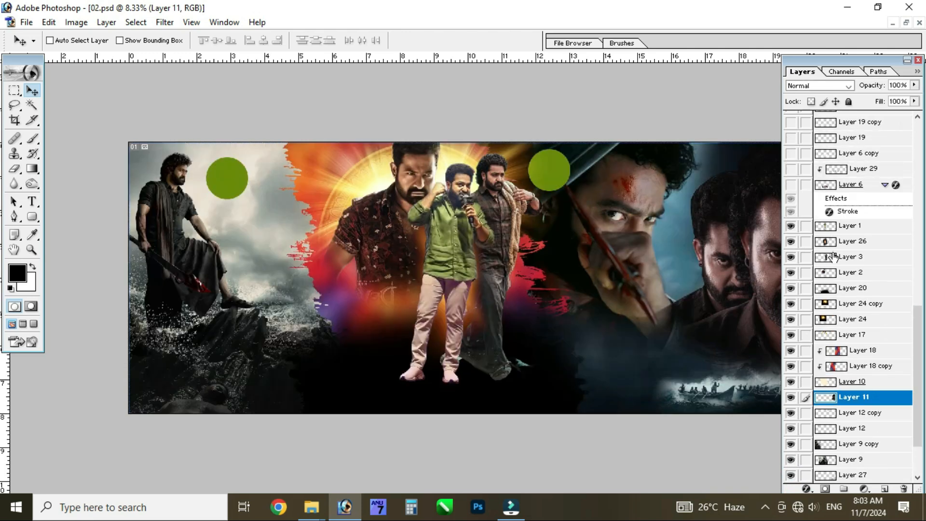
pyautogui.scroll(1, 815, 307)
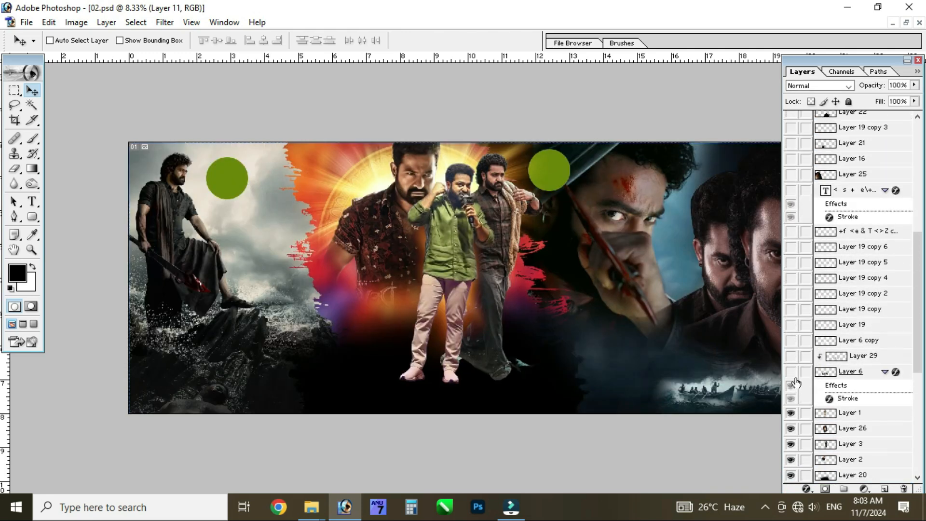
pyautogui.moveTo(789, 368); pyautogui.dragTo(791, 192)
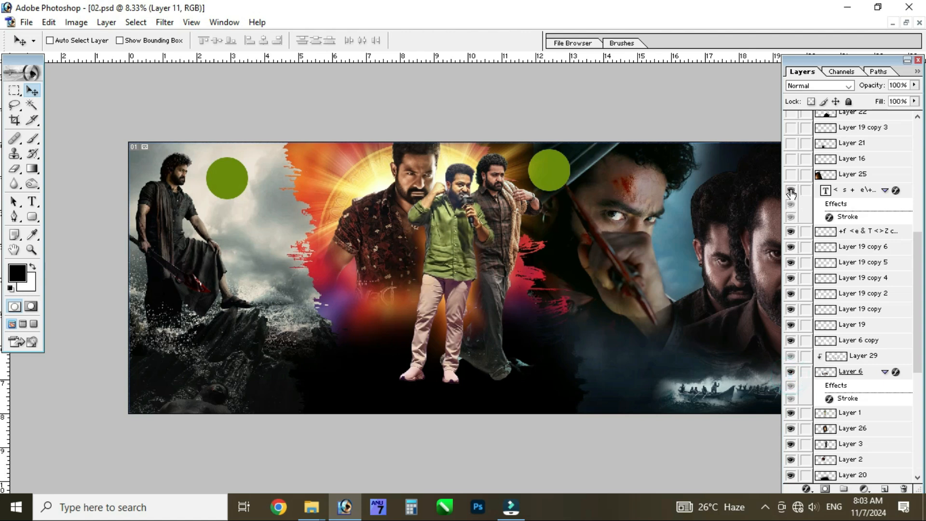
# Show all remaining hidden layers from Layer 25 up to the Man of masses text layer
pyautogui.scroll(7, 817, 337)
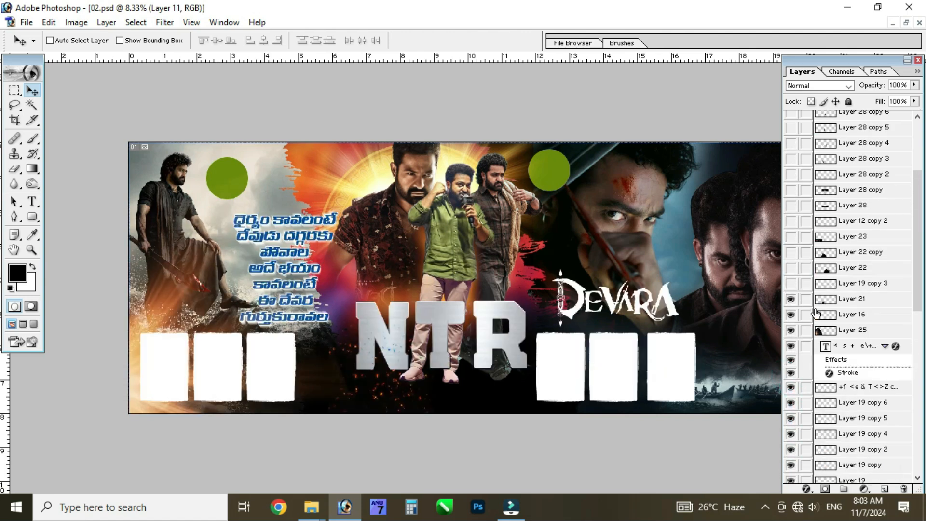
pyautogui.moveTo(790, 361); pyautogui.dragTo(790, 159)
pyautogui.scroll(1, 806, 250)
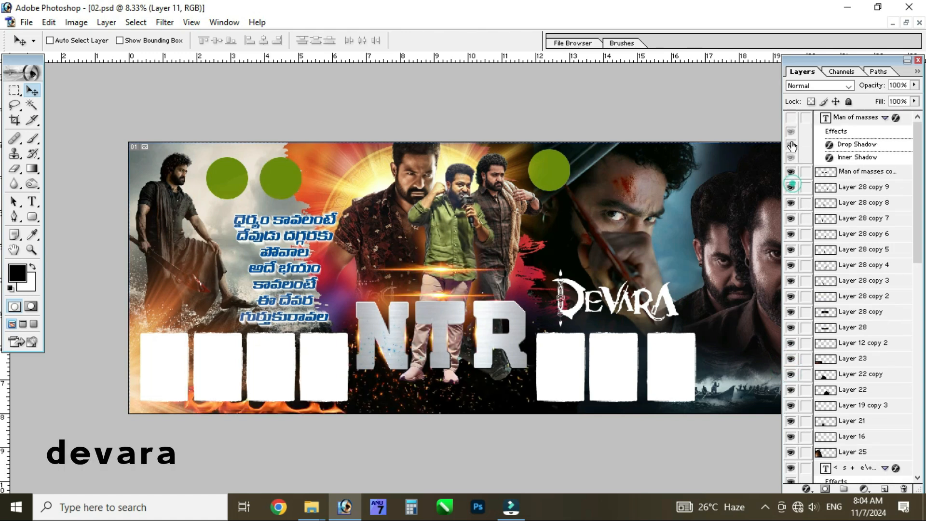
pyautogui.moveTo(791, 146); pyautogui.dragTo(790, 118)
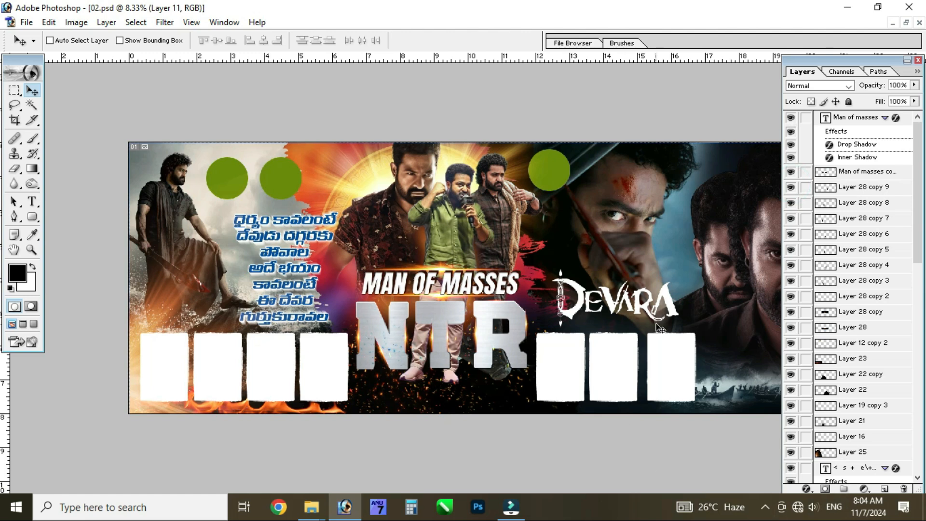
# Examine the complete banner without the palettes, from the seated figure across to the boats and dark portraits
pyautogui.press('Tab')
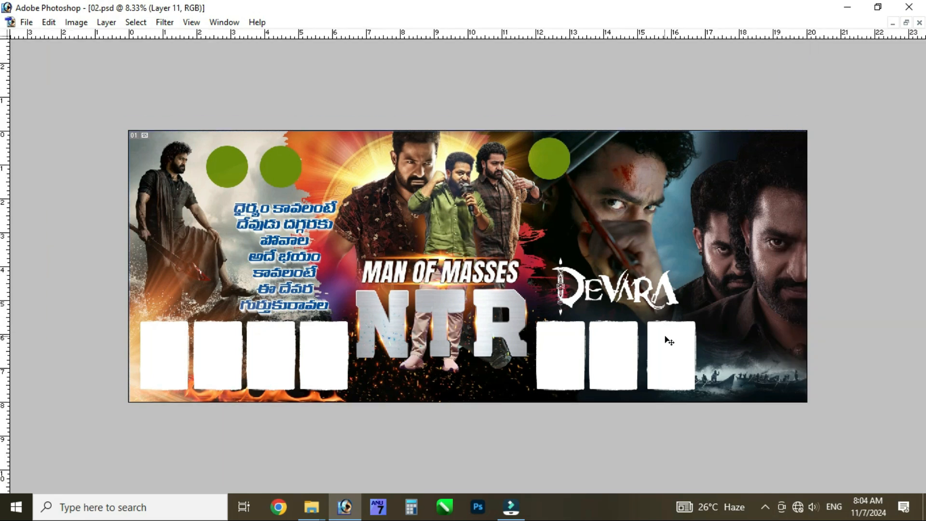
pyautogui.hotkey('ctrl', 'alt', '0')
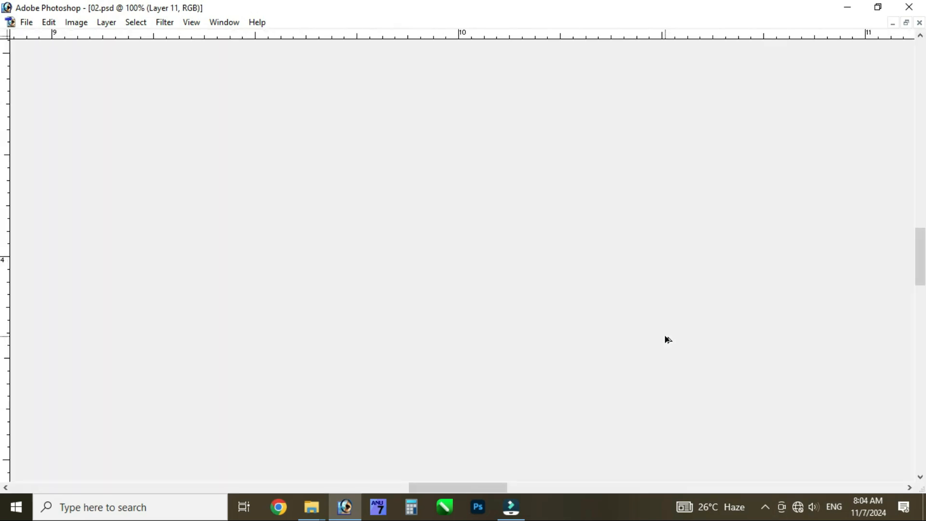
pyautogui.hotkey('ctrl', '-')
pyautogui.hotkey('ctrl', '-')
pyautogui.hotkey('ctrl', '-')
pyautogui.hotkey('ctrl', '-')
pyautogui.hotkey('ctrl', '-')
pyautogui.hotkey('ctrl', '-')
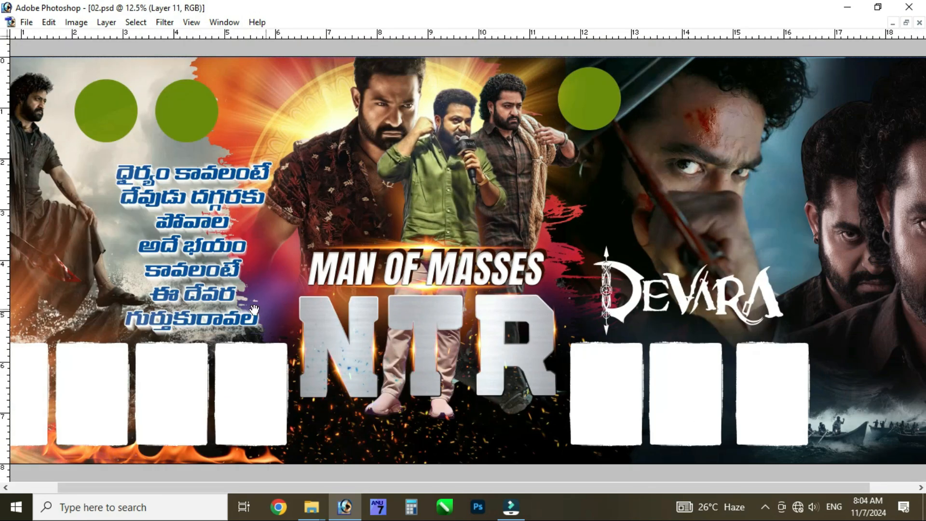
pyautogui.moveTo(255, 309); pyautogui.dragTo(601, 343)
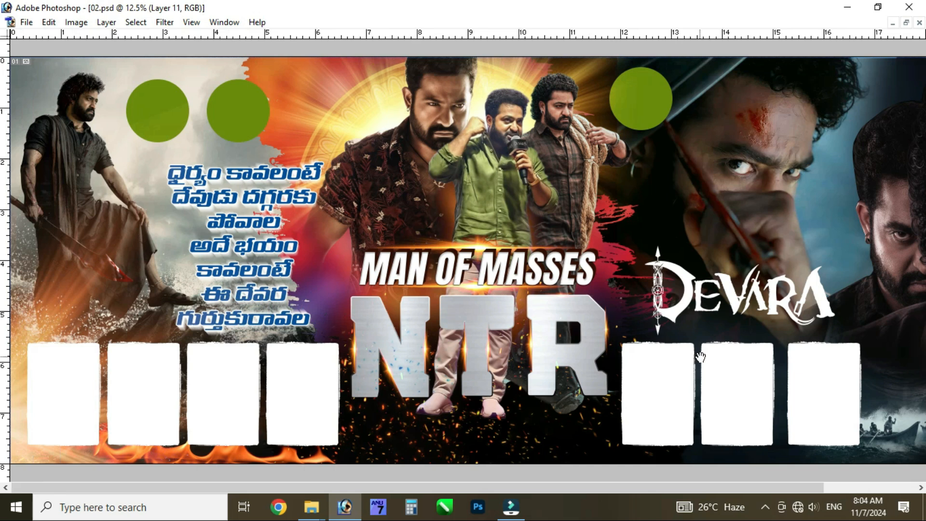
pyautogui.moveTo(774, 343); pyautogui.dragTo(667, 353)
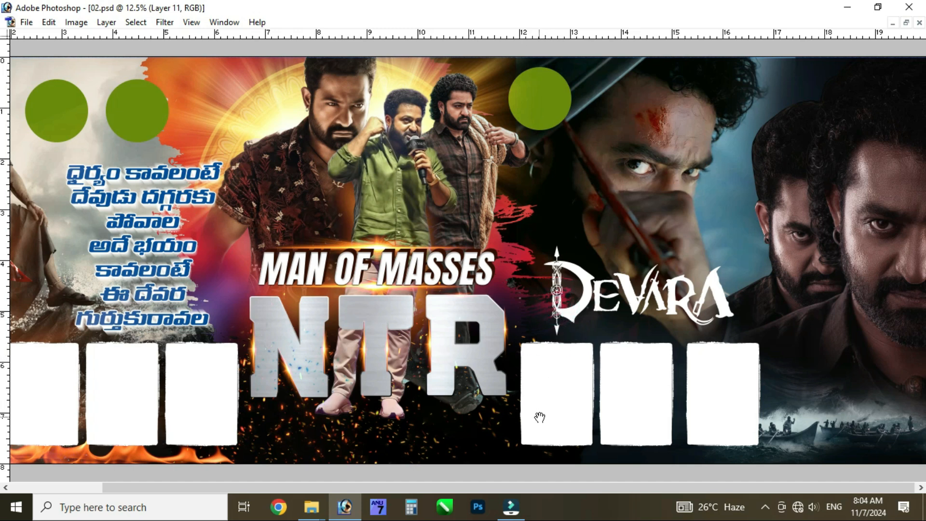
pyautogui.moveTo(552, 398); pyautogui.dragTo(655, 396)
pyautogui.moveTo(731, 396); pyautogui.dragTo(616, 387)
pyautogui.hotkey('ctrl', '0')
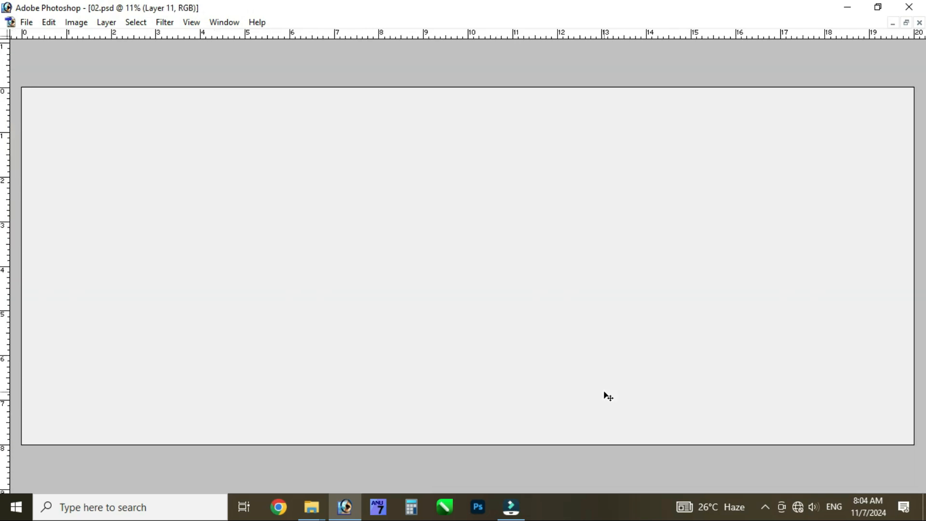
# Select Layer 22 copy at the banner's lower centre and switch its visibility off and on to check its effect
pyautogui.press('Tab')
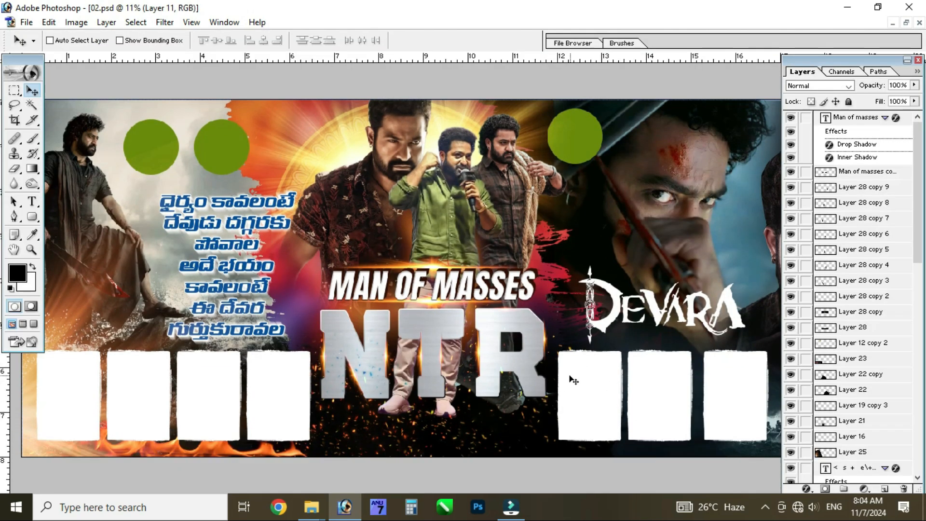
pyautogui.keyDown('ctrl'); pyautogui.click(481, 435); pyautogui.keyUp('ctrl')
pyautogui.click(787, 375)
pyautogui.click(787, 376)
pyautogui.click(787, 376)
pyautogui.click(789, 375)
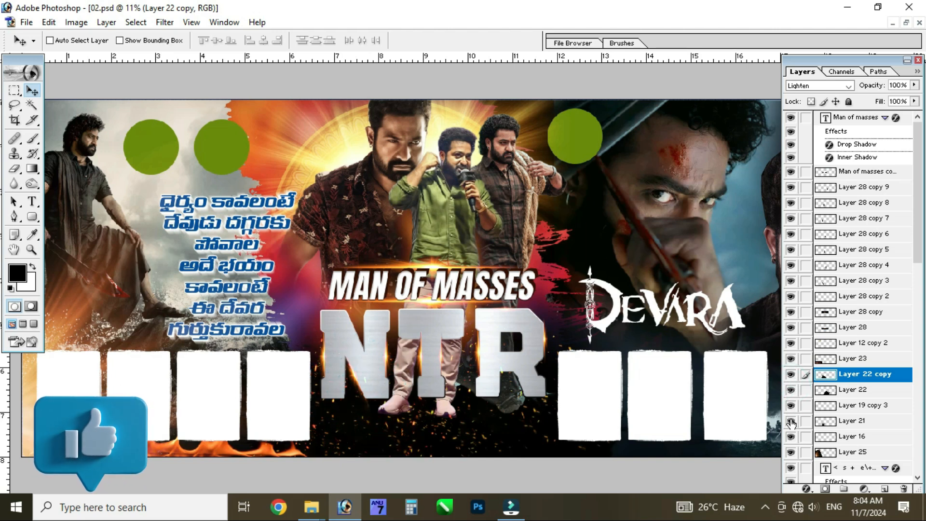
# Switch Layer 25, the orange glow over the seated figure, off and on and compare the full banner
pyautogui.click(790, 453)
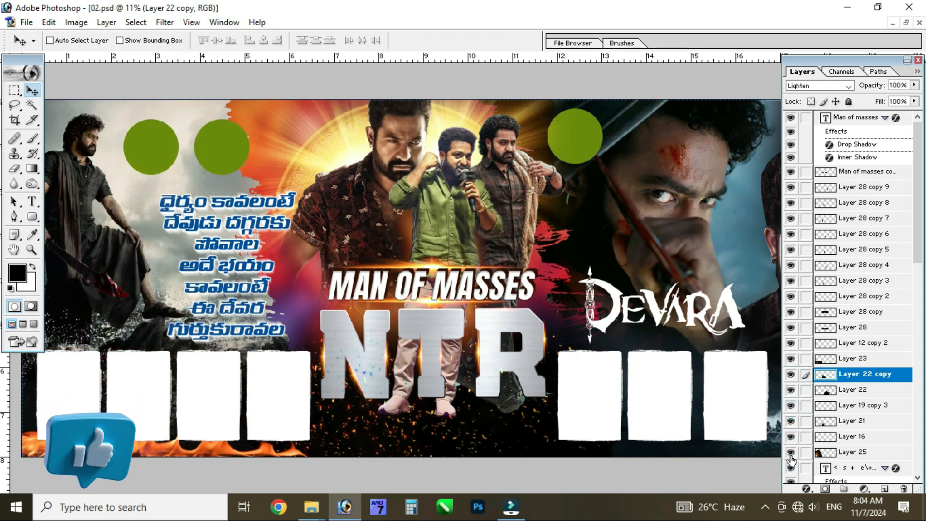
pyautogui.click(791, 454)
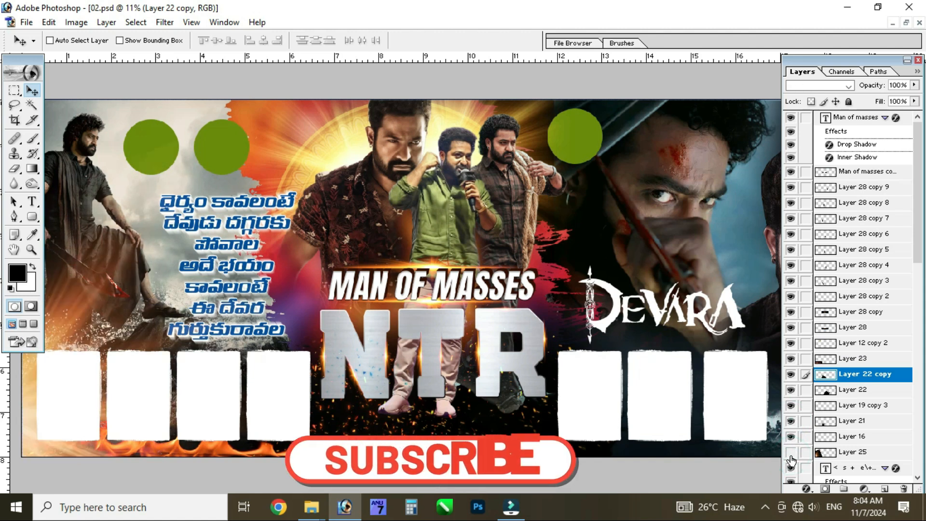
pyautogui.click(791, 455)
pyautogui.click(791, 455)
pyautogui.press('Tab')
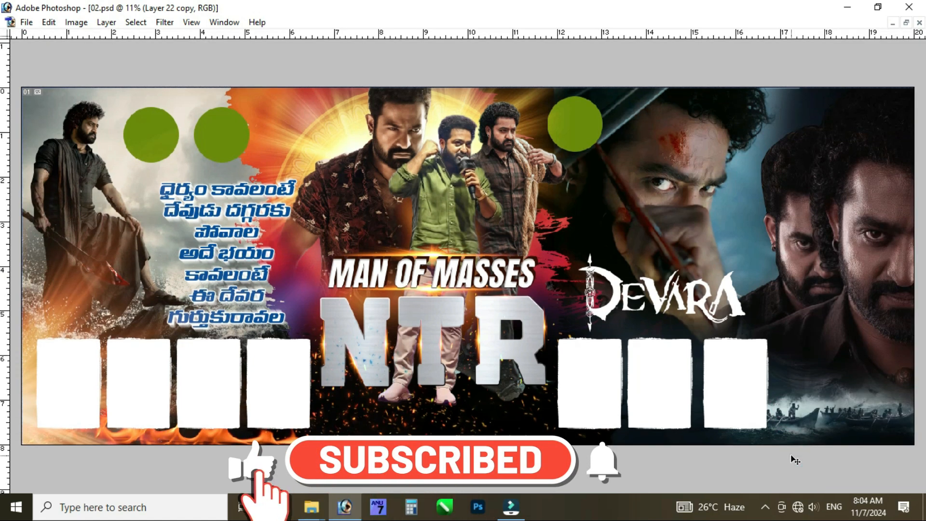
pyautogui.press('Tab')
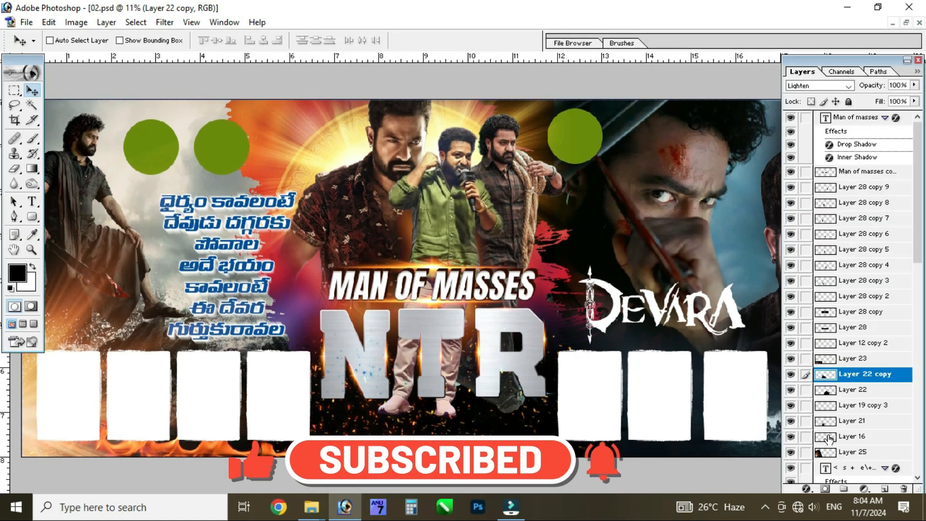
# Switch Layer 16 and Layer 25 off and on repeatedly to check what each contributes to the banner
pyautogui.click(795, 406)
pyautogui.click(794, 406)
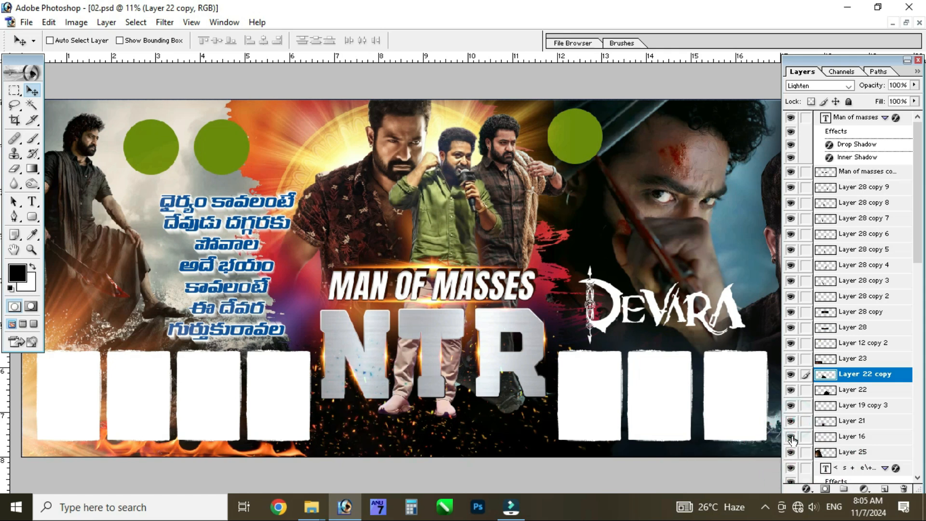
pyautogui.click(791, 438)
pyautogui.click(791, 437)
pyautogui.click(792, 437)
pyautogui.click(791, 437)
pyautogui.click(789, 454)
pyautogui.click(789, 453)
pyautogui.click(790, 453)
pyautogui.click(789, 454)
# Examine the Man of masses lettering and the three central figures up close without the palettes
pyautogui.press('Tab')
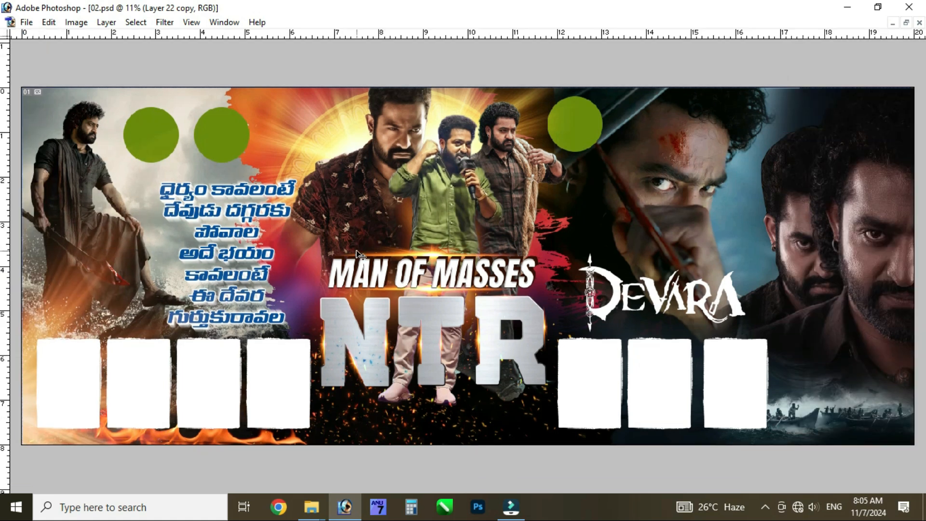
pyautogui.hotkey('ctrl', 'alt', '0')
pyautogui.hotkey('ctrl', '-')
pyautogui.hotkey('ctrl', '-')
pyautogui.hotkey('ctrl', '-')
pyautogui.hotkey('ctrl', '-')
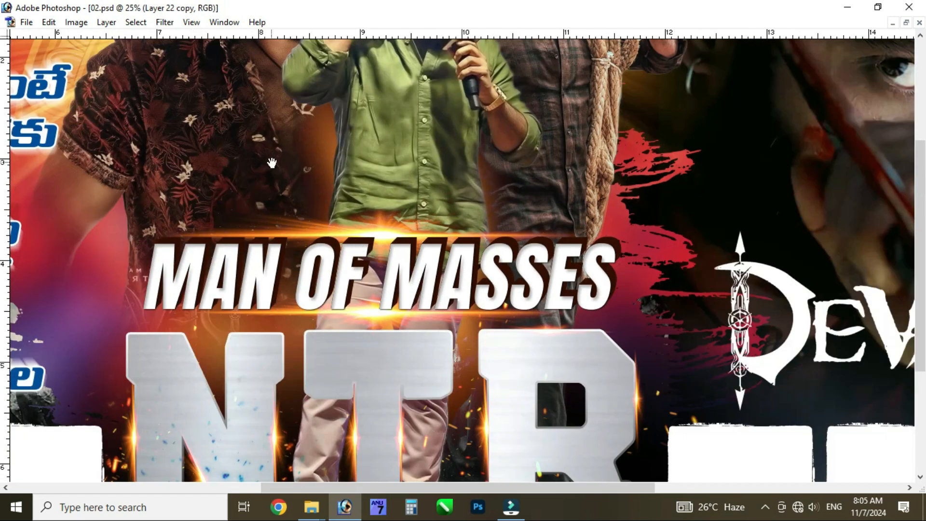
pyautogui.moveTo(271, 162); pyautogui.dragTo(323, 357)
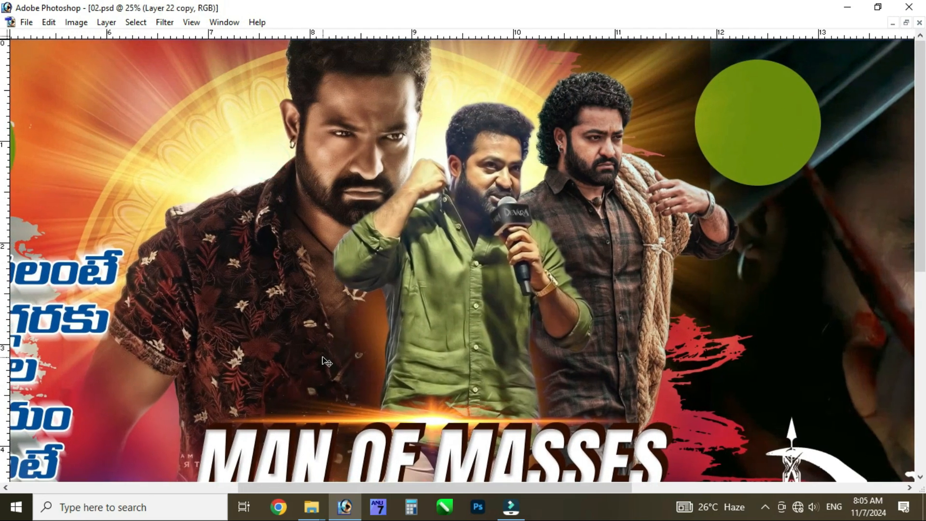
pyautogui.hotkey('ctrl', '-')
# Restore the palettes and close 02.psd without saving changes
pyautogui.hotkey('ctrl', '-')
pyautogui.press('Tab')
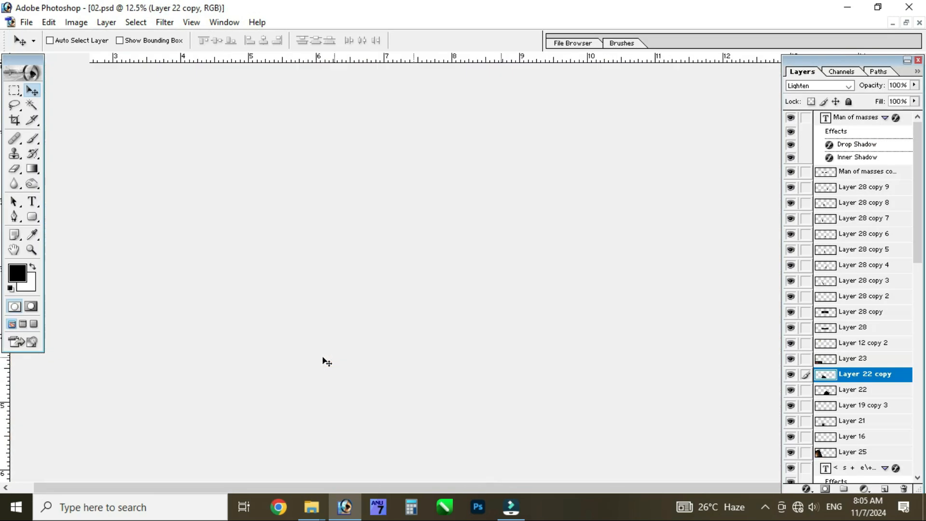
pyautogui.hotkey('ctrl', '-')
pyautogui.hotkey('ctrl', 'w')
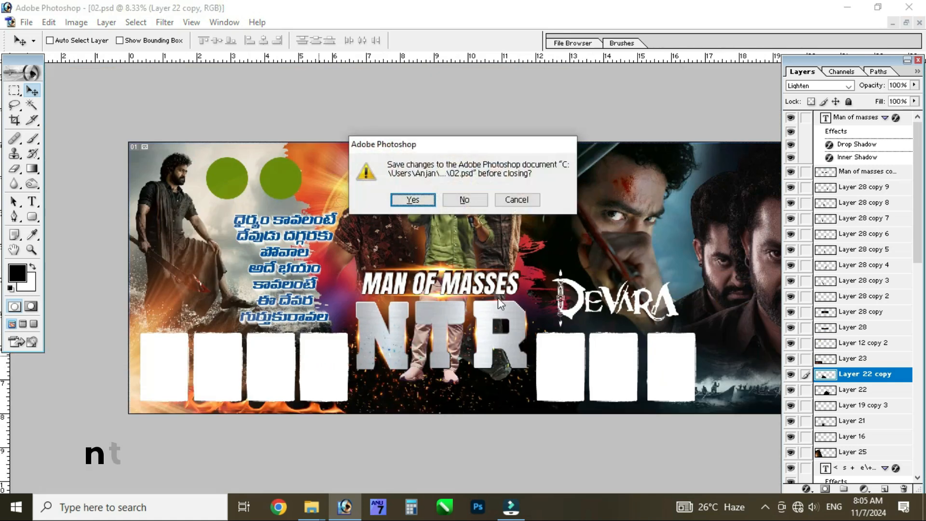
pyautogui.click(485, 203)
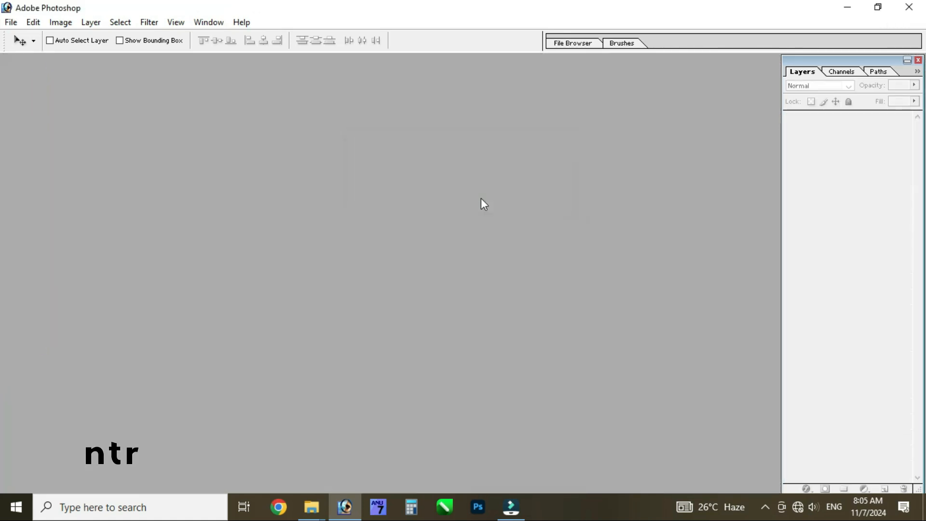